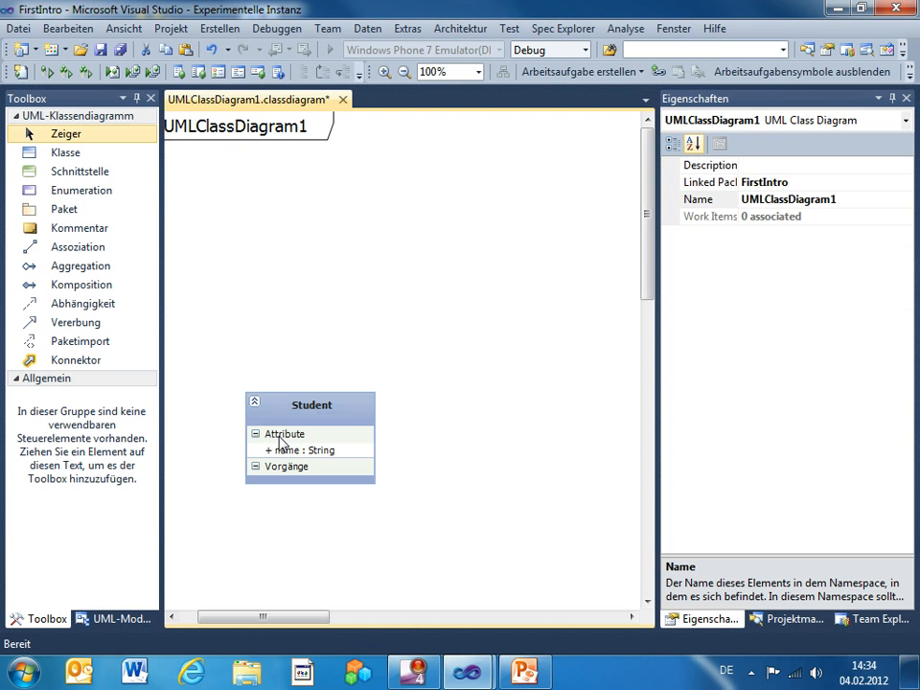
Run VS_ModelChecker on the saved class diagram with the FORMULA engine and browse to the next generated object diagram
key("ctrl+s")
right_click(363, 286)
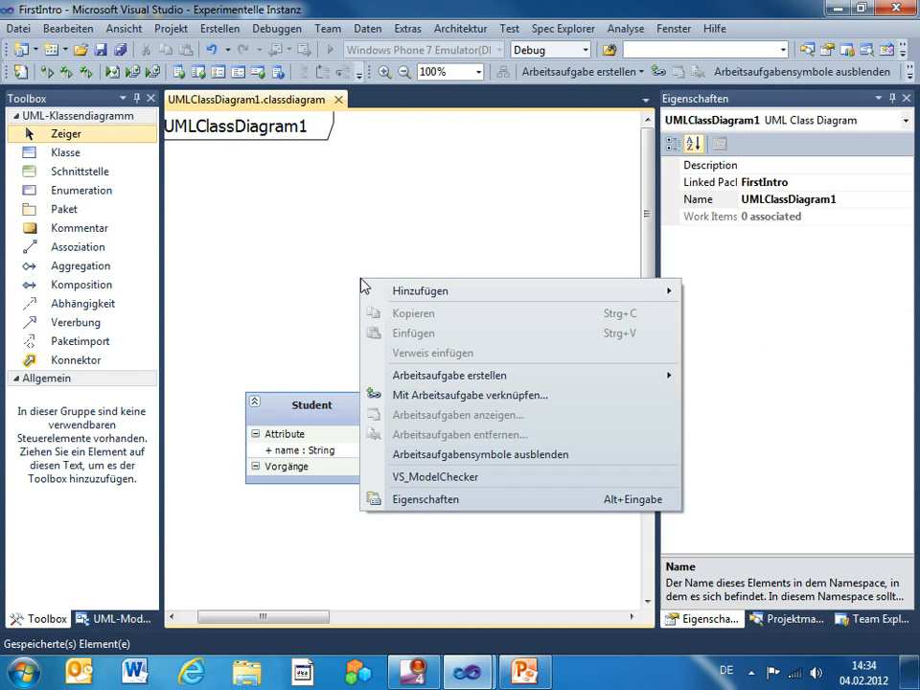
left_click(455, 477)
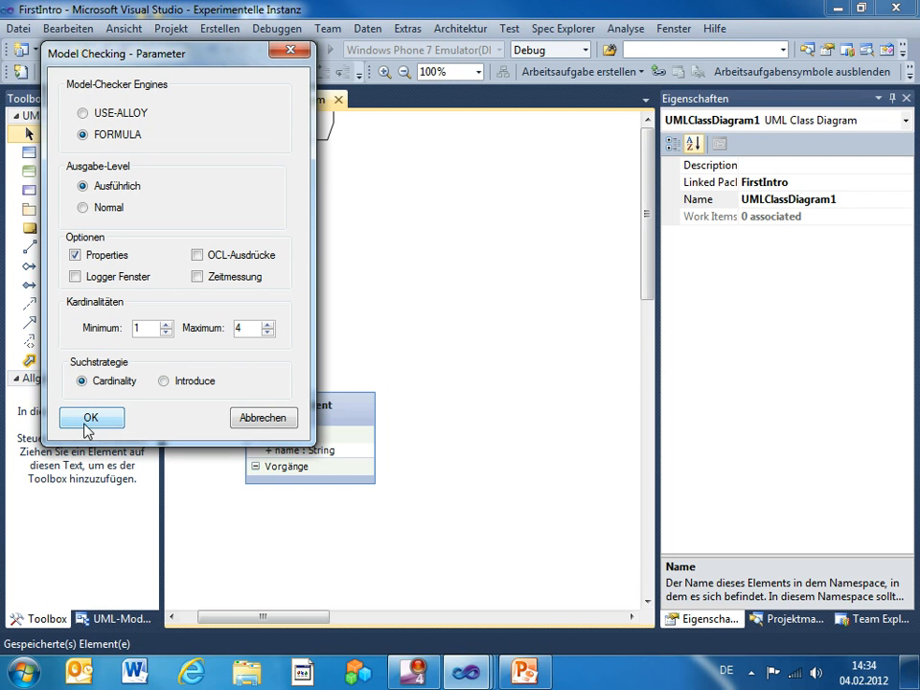
left_click(90, 419)
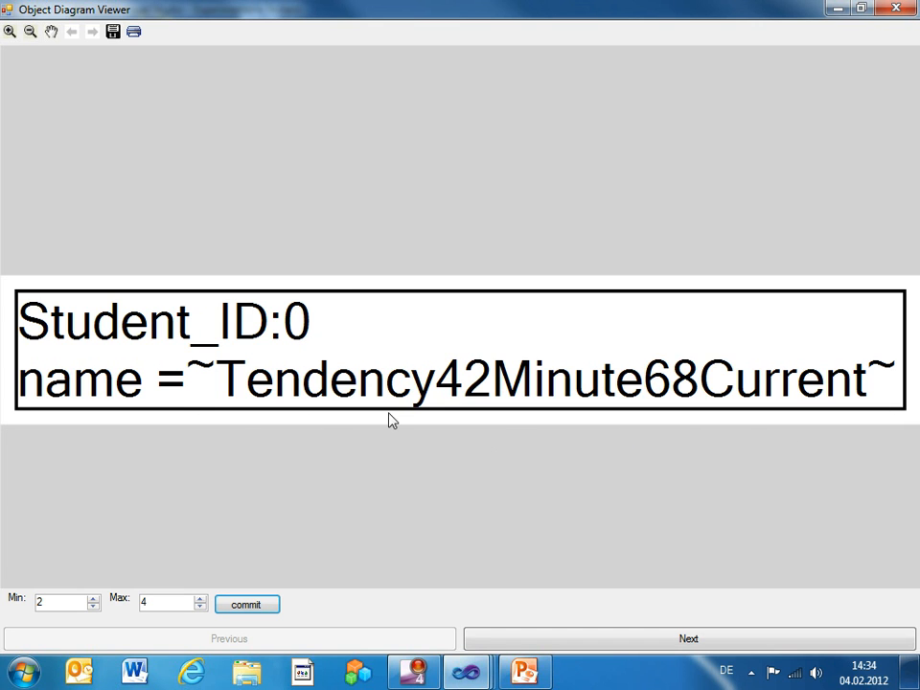
left_click(556, 641)
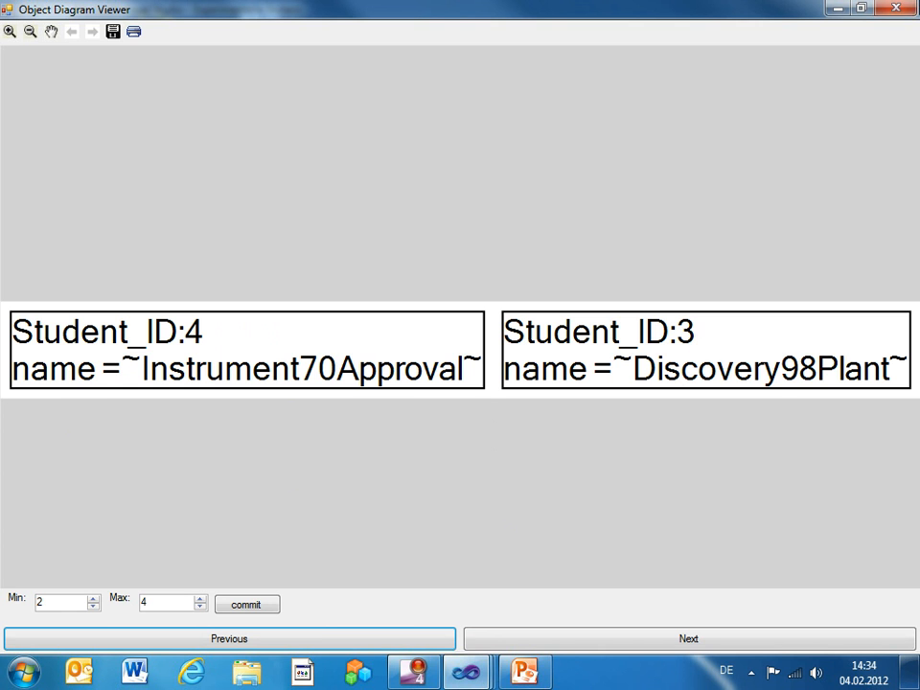
left_click(897, 8)
Move the Student class down and to the left, and delete its name attribute
left_click_drag(369, 398, 317, 430)
left_click(263, 484)
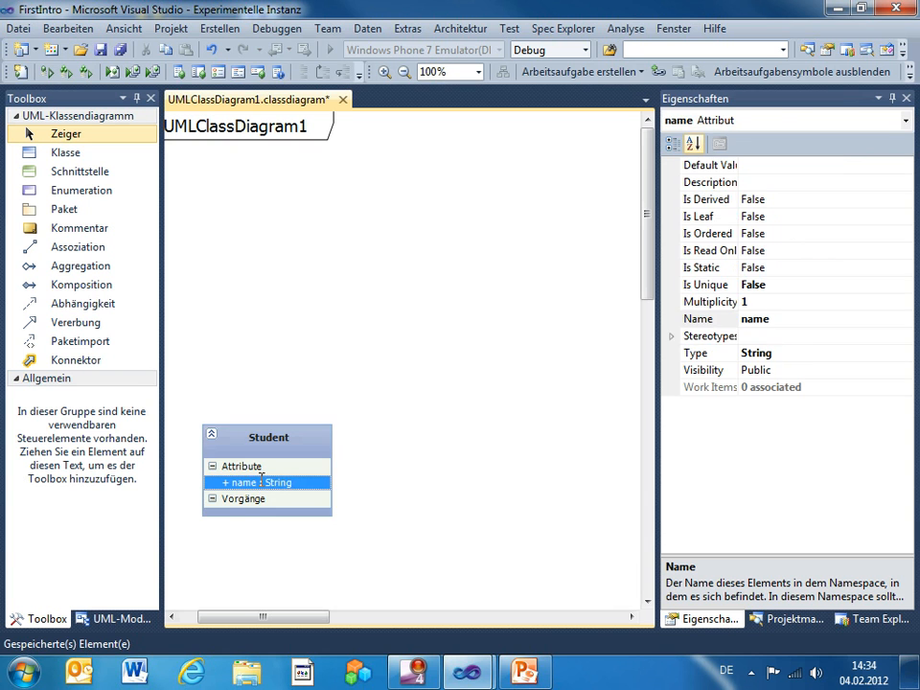
key("Delete")
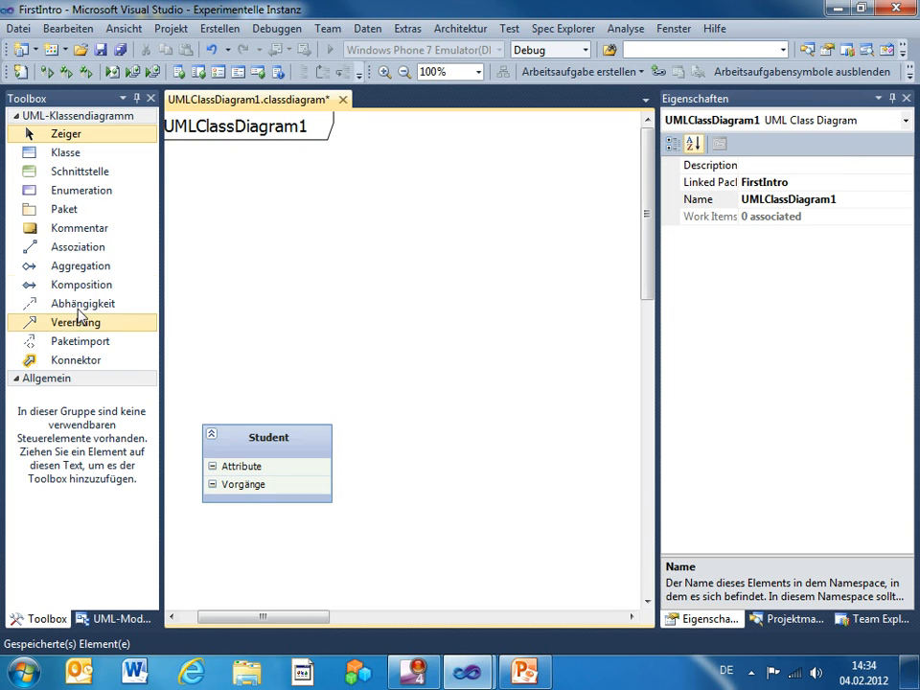
Add a class named Professor to the right of the Student class
left_click_drag(50, 159, 461, 425)
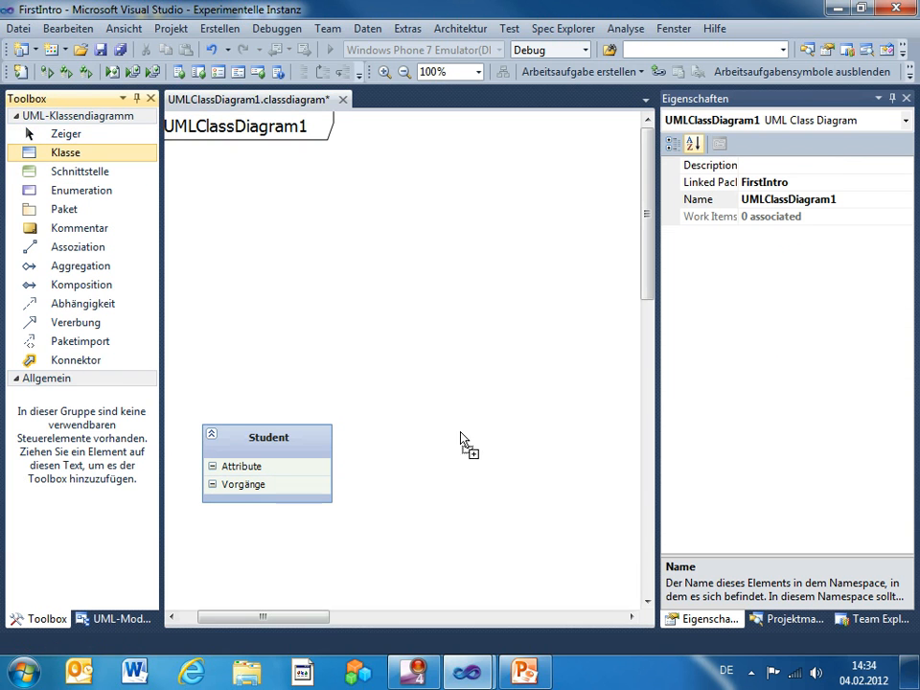
left_click(461, 436)
type("Professor")
key("Return")
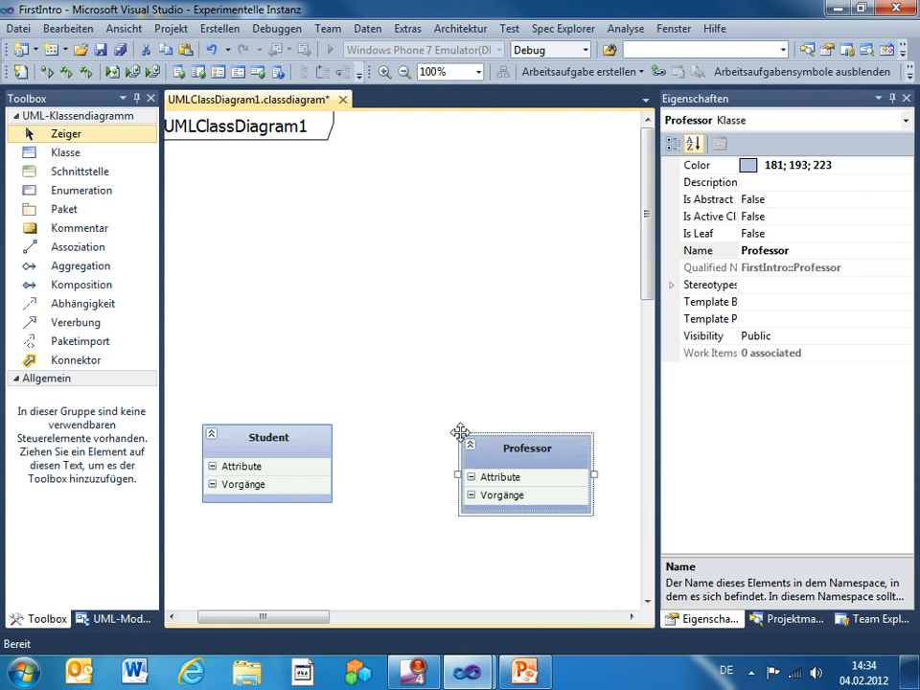
Add a class named NamedItem above and between the Student and Professor classes
left_click(104, 158)
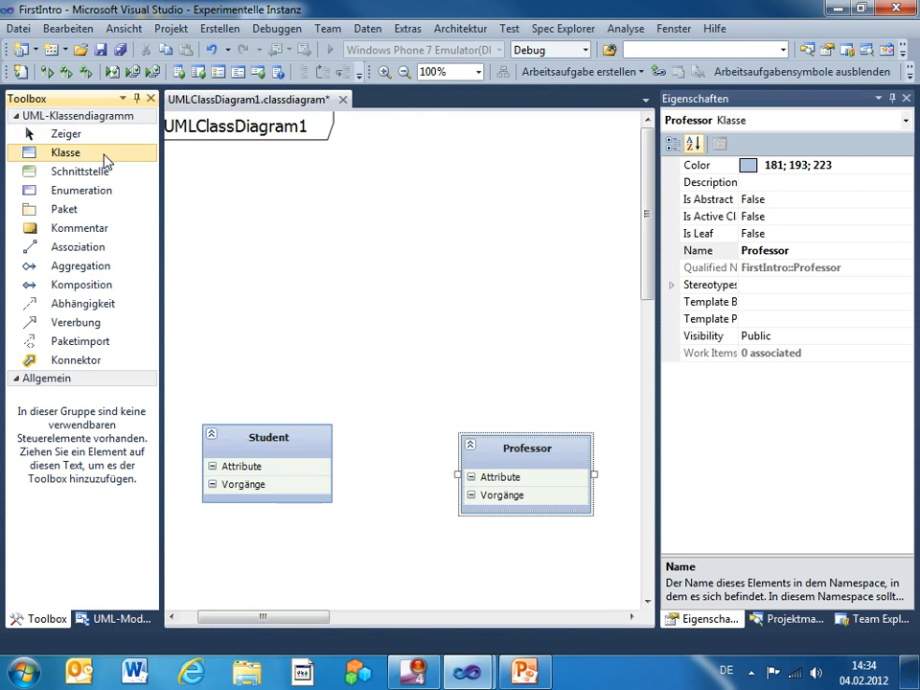
left_click(360, 231)
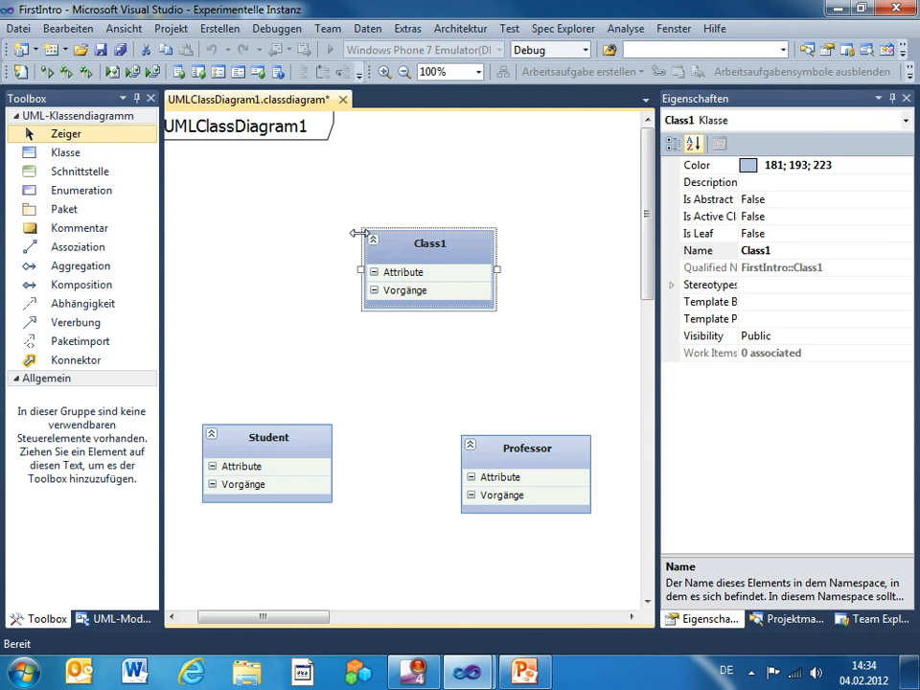
type("Named")
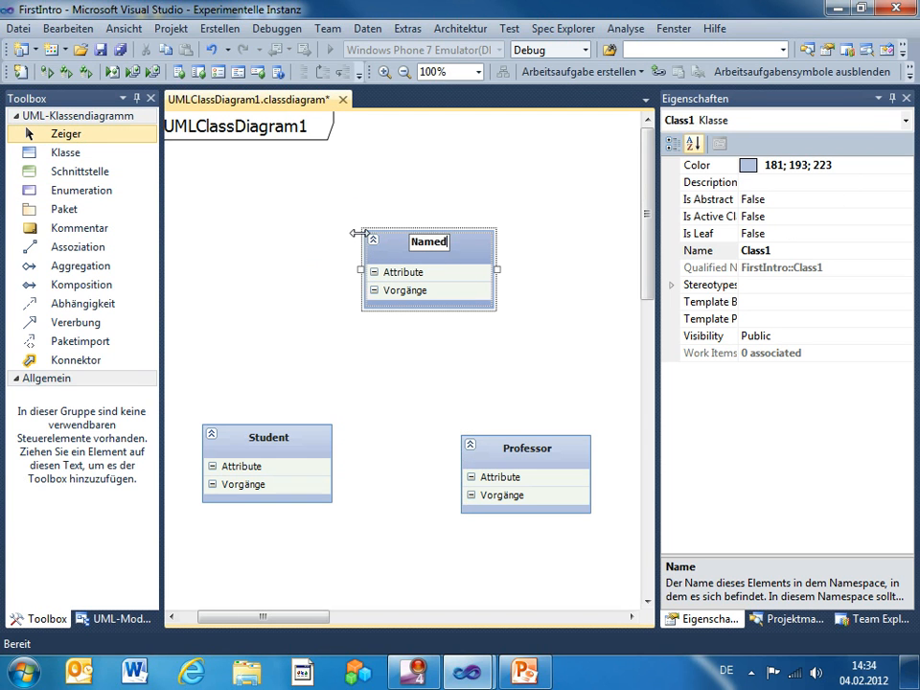
type("Item")
Add an attribute name of type String to the NamedItem class
left_click(421, 275)
key("Insert")
type("name:String")
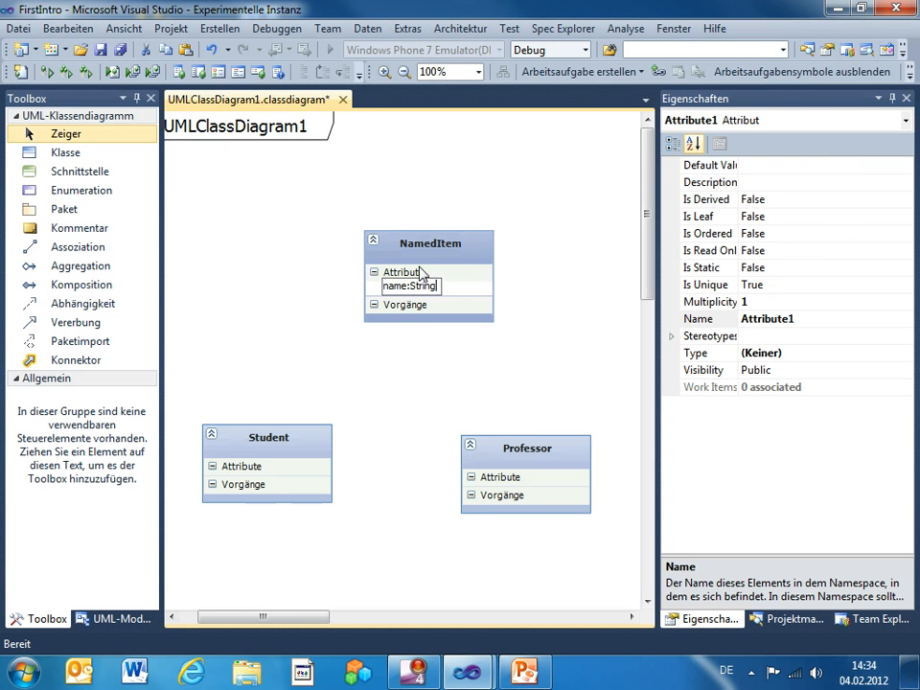
key("Return")
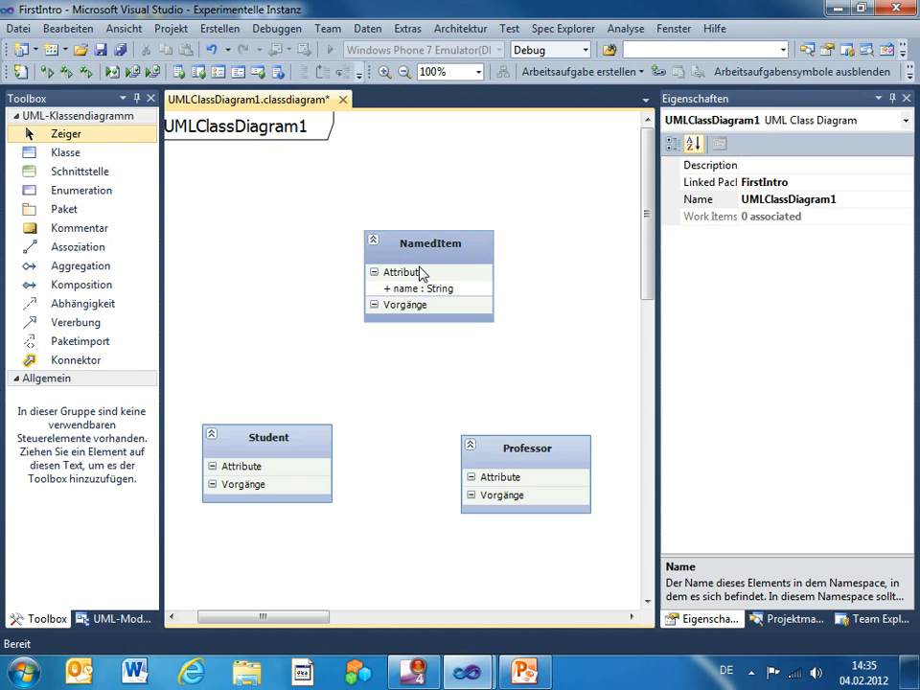
Make Student and Professor inherit from NamedItem, and centre NamedItem above the two subclasses
left_click(77, 322)
left_click_drag(310, 443, 411, 273)
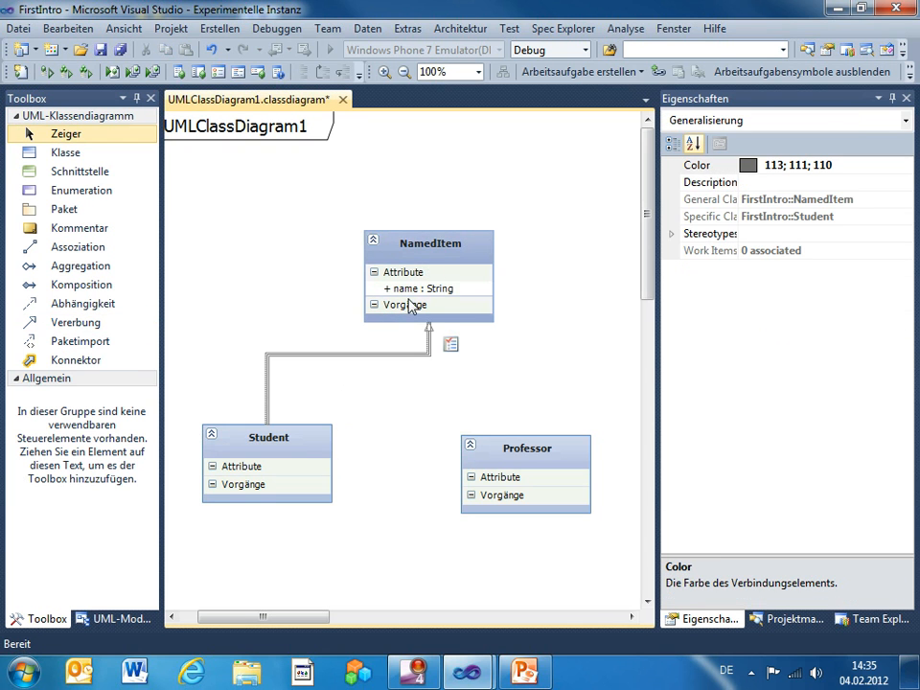
left_click(64, 321)
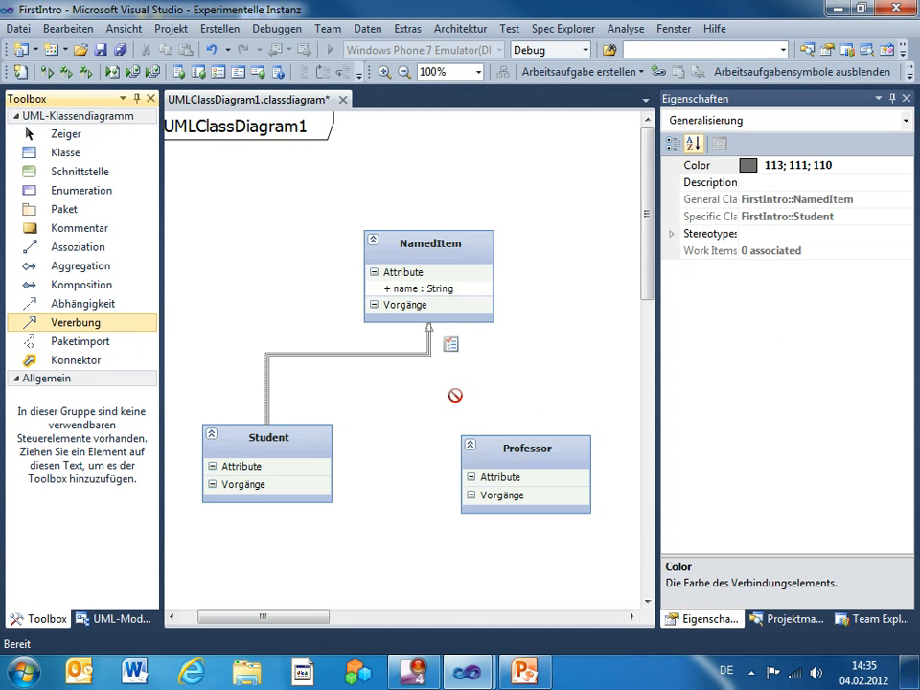
left_click_drag(535, 464, 416, 207)
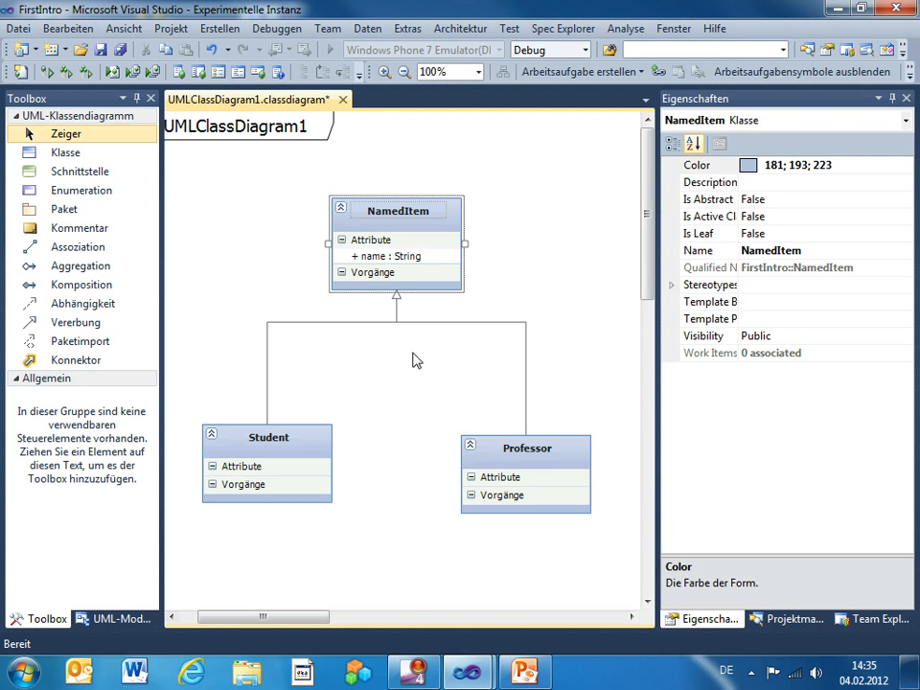
Make the NamedItem class abstract and save the class diagram
double_click(788, 199)
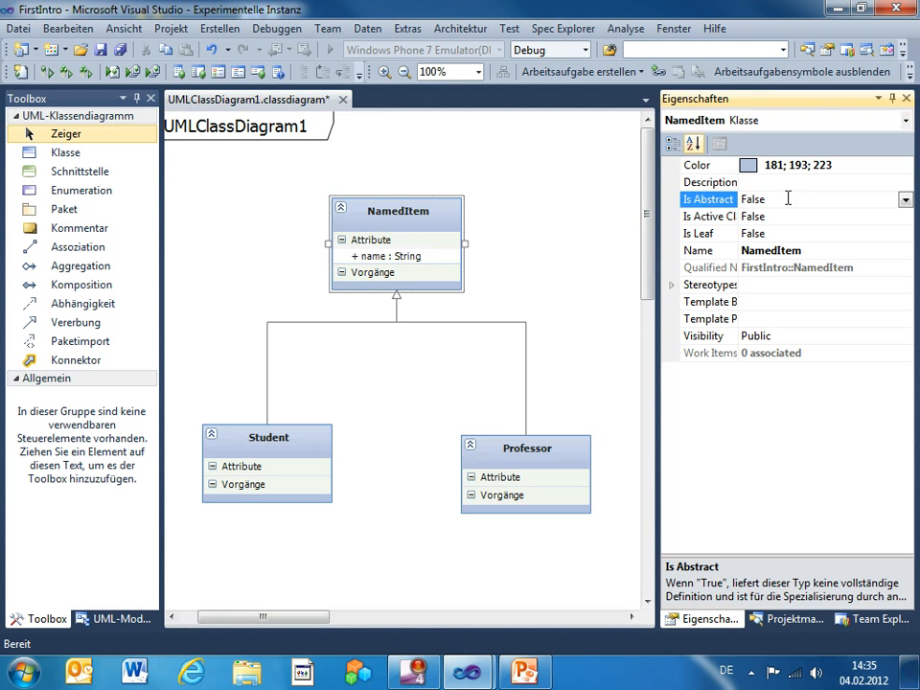
left_click(426, 479)
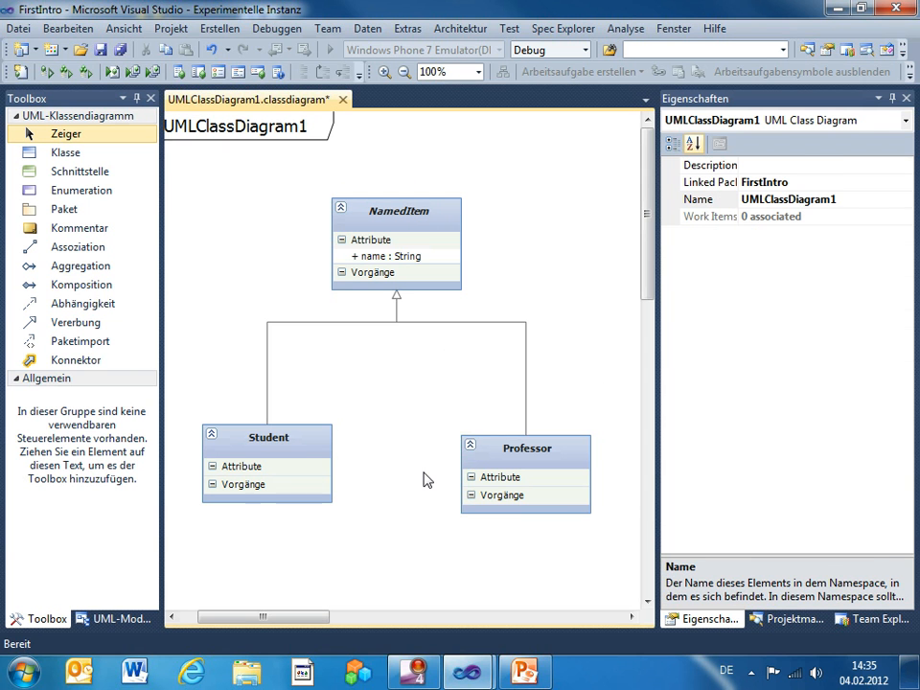
key("ctrl+s")
Run VS_ModelChecker with the FORMULA engine and cardinalities 1 to 4 to view an object diagram of the inheritance model
right_click(376, 417)
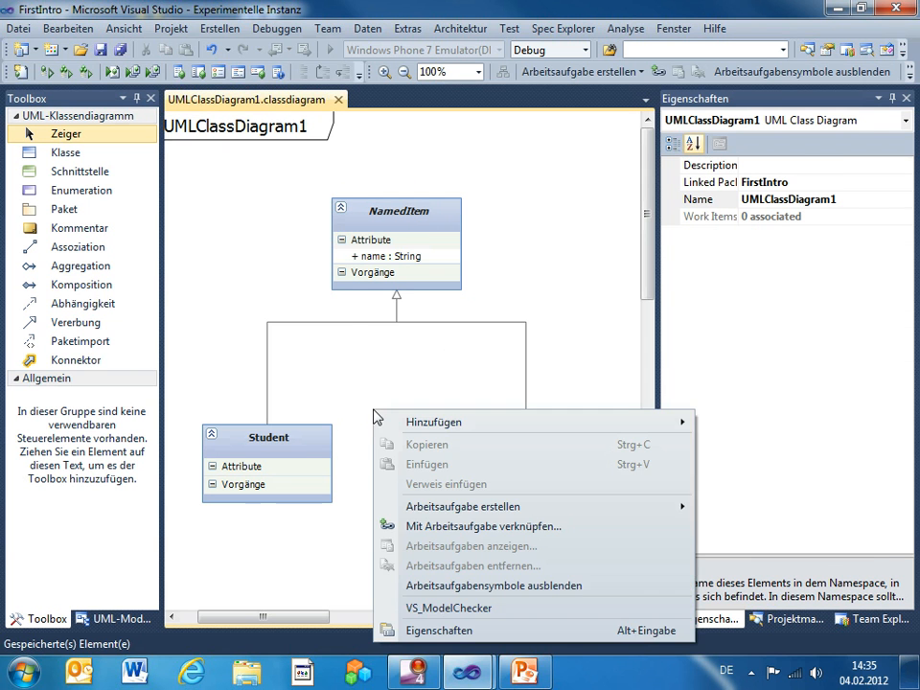
left_click(421, 608)
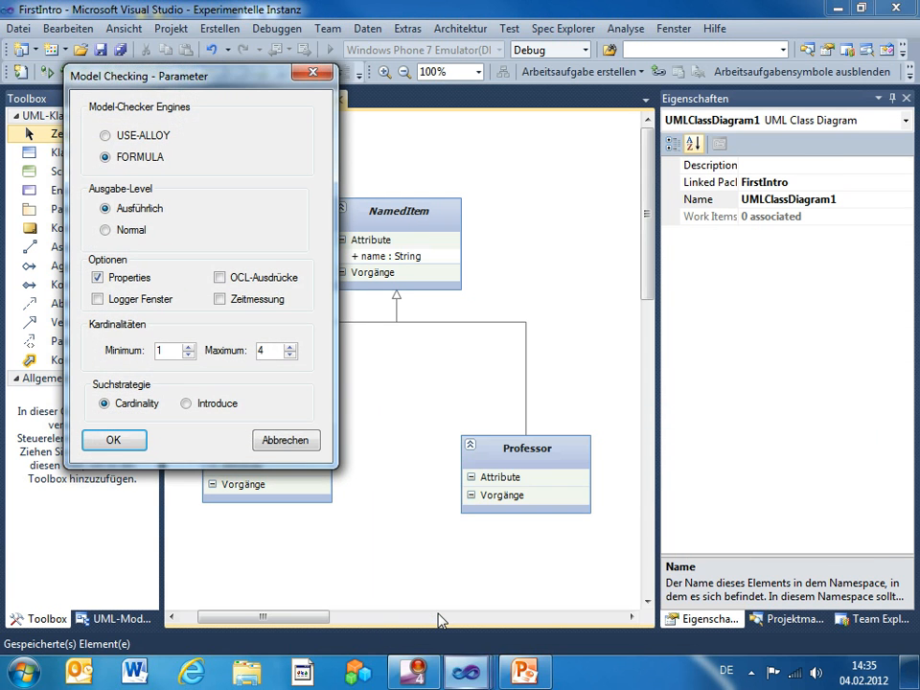
left_click(113, 441)
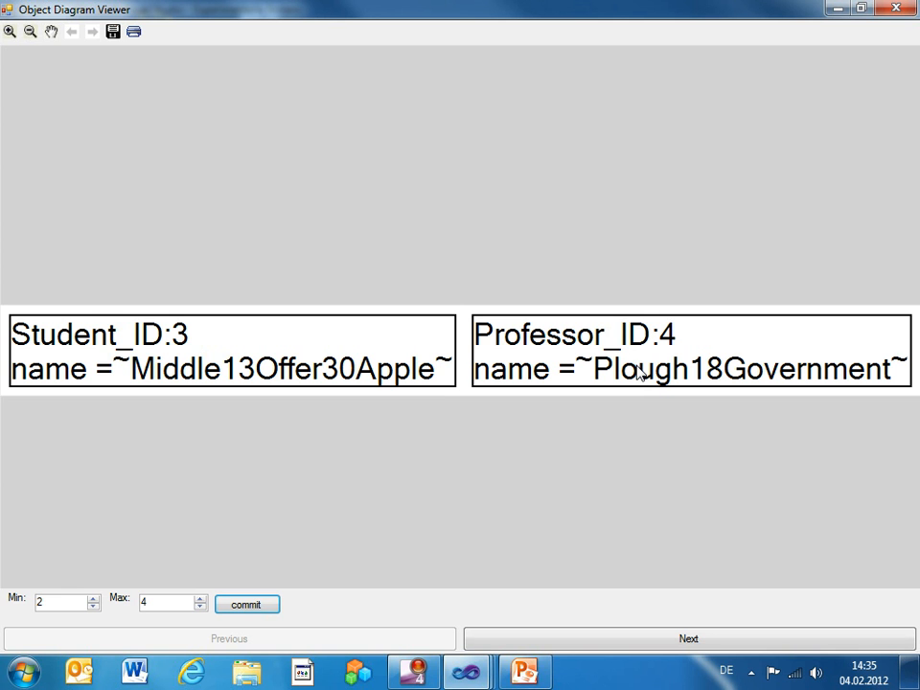
left_click(896, 8)
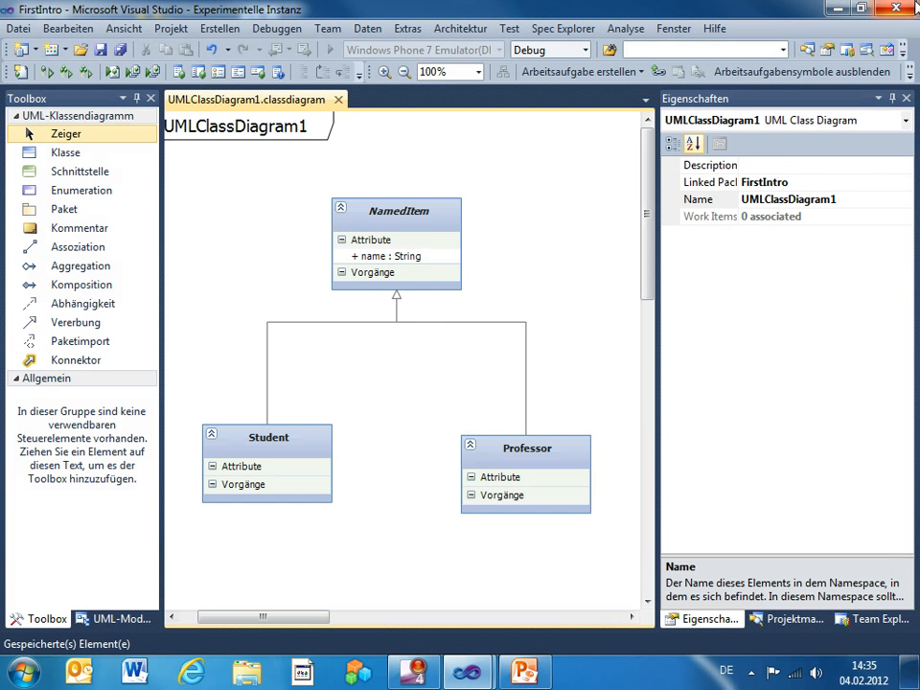
Draw an association from Student to Professor, set the Student end's multiplicity to 2, and save the diagram
left_click(495, 440)
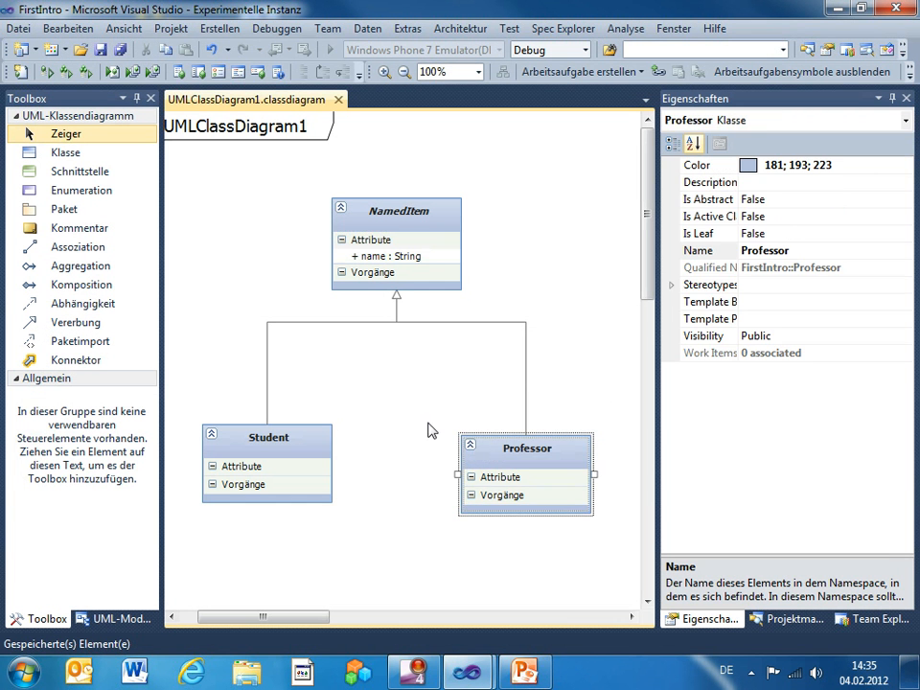
left_click(54, 248)
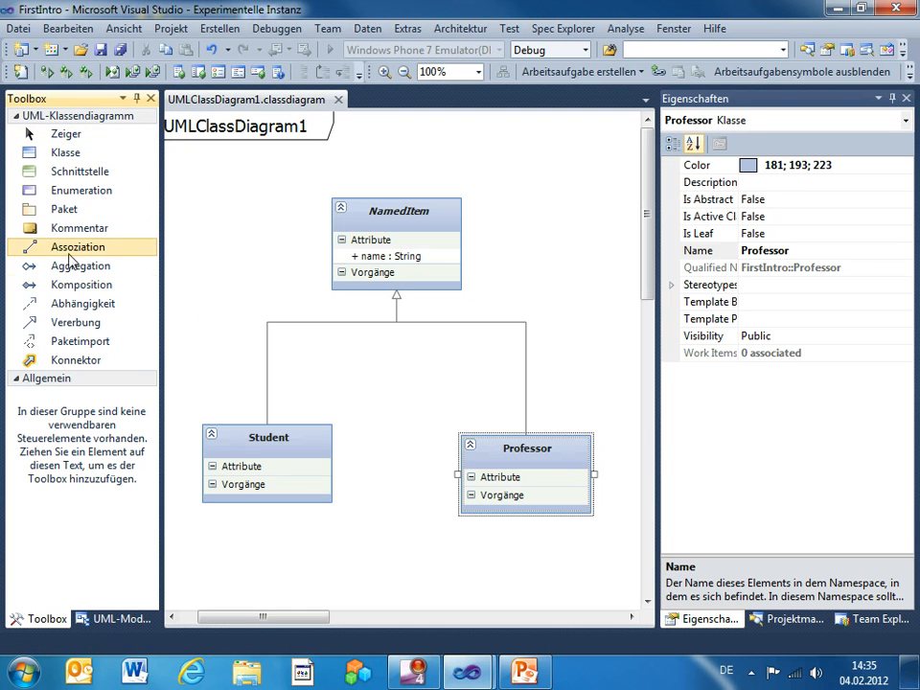
mouse_move(314, 457)
left_mouse_down()
mouse_move(596, 526)
mouse_move(572, 458)
left_mouse_up()
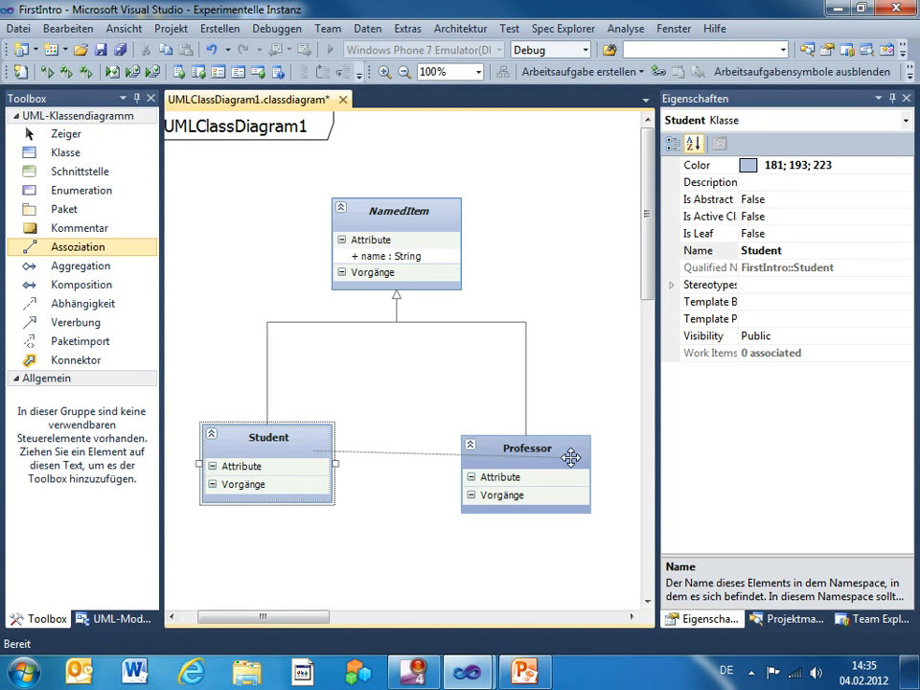
left_click(343, 481)
type("2")
left_click(378, 523)
key("ctrl+s")
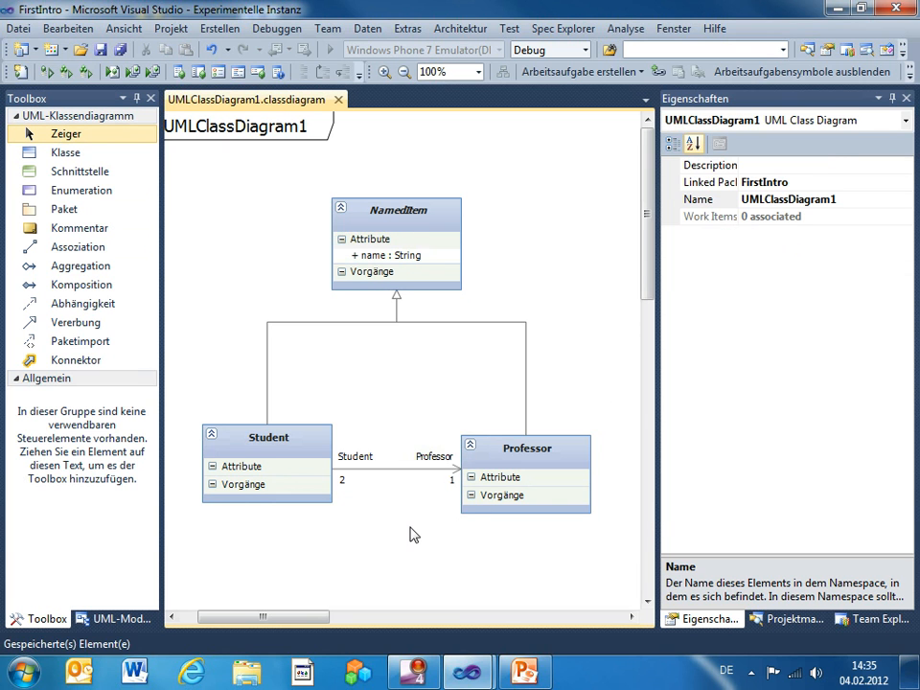
Run VS_ModelChecker with the FORMULA engine again to view the linked Student and Professor objects, and close the viewer
right_click(410, 534)
left_click(481, 489)
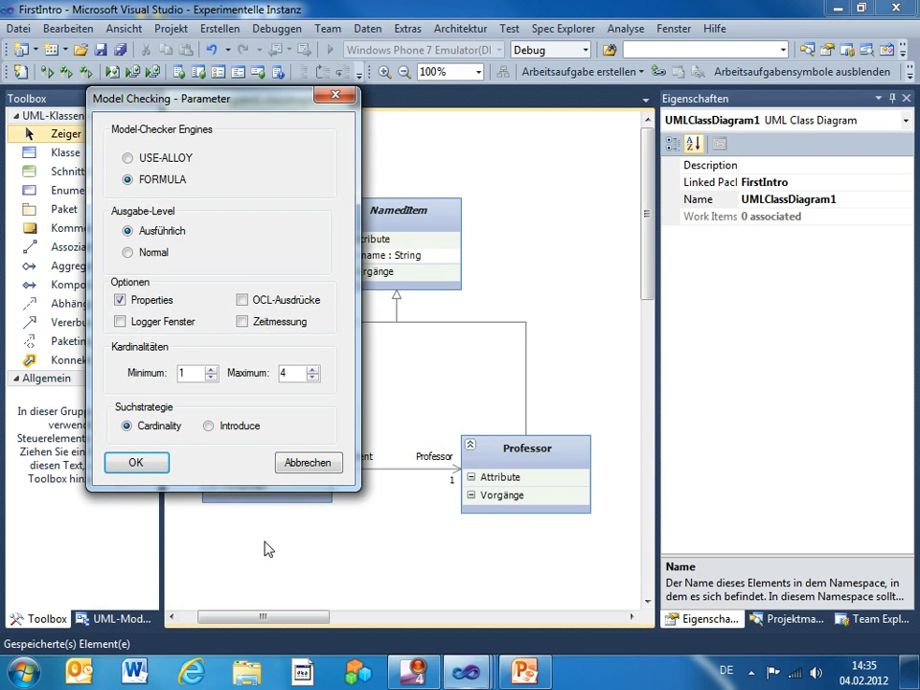
left_click(151, 465)
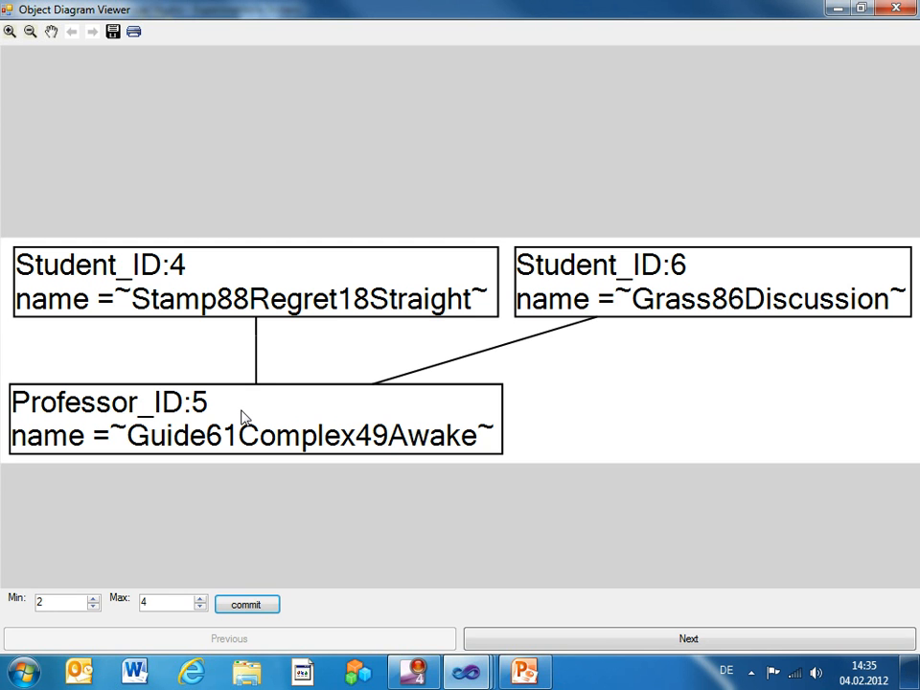
left_click(896, 8)
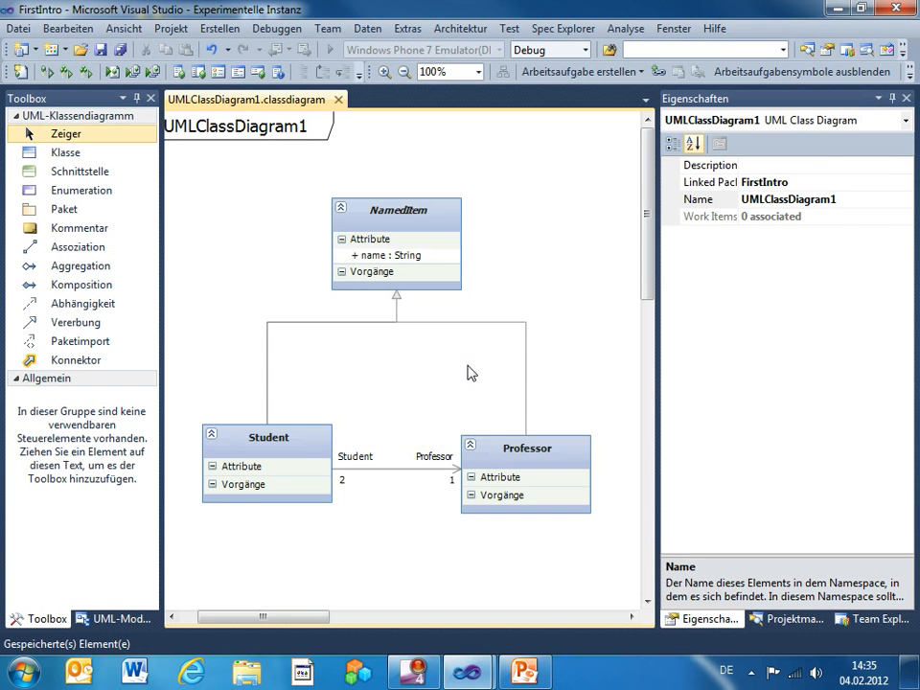
Move the Professor and Student classes up and add a class named Module centred below them
left_click_drag(523, 450, 522, 395)
left_click_drag(324, 431, 322, 385)
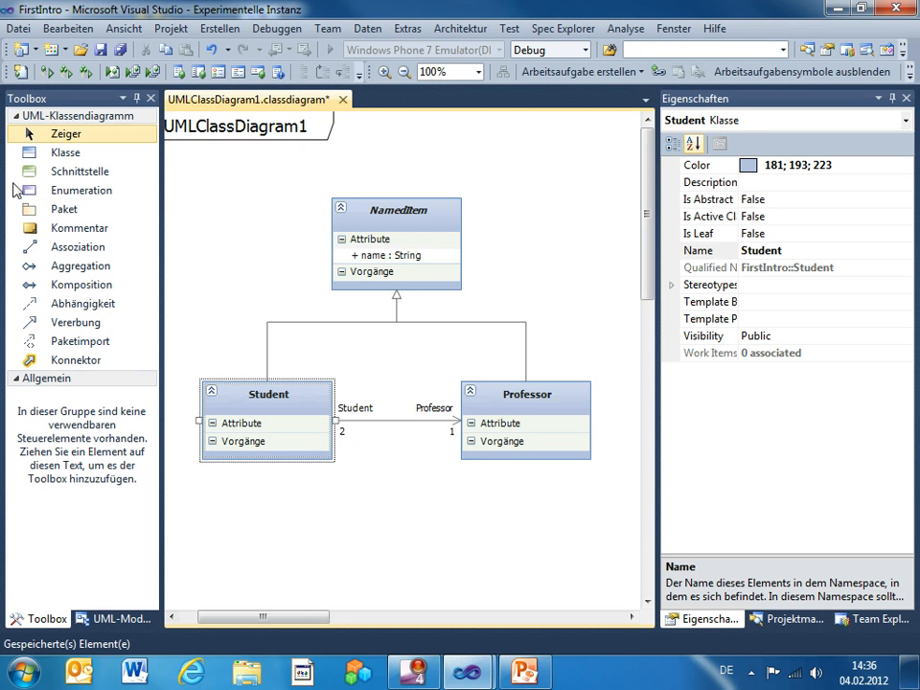
left_click(96, 155)
left_click(376, 508)
type("Modu")
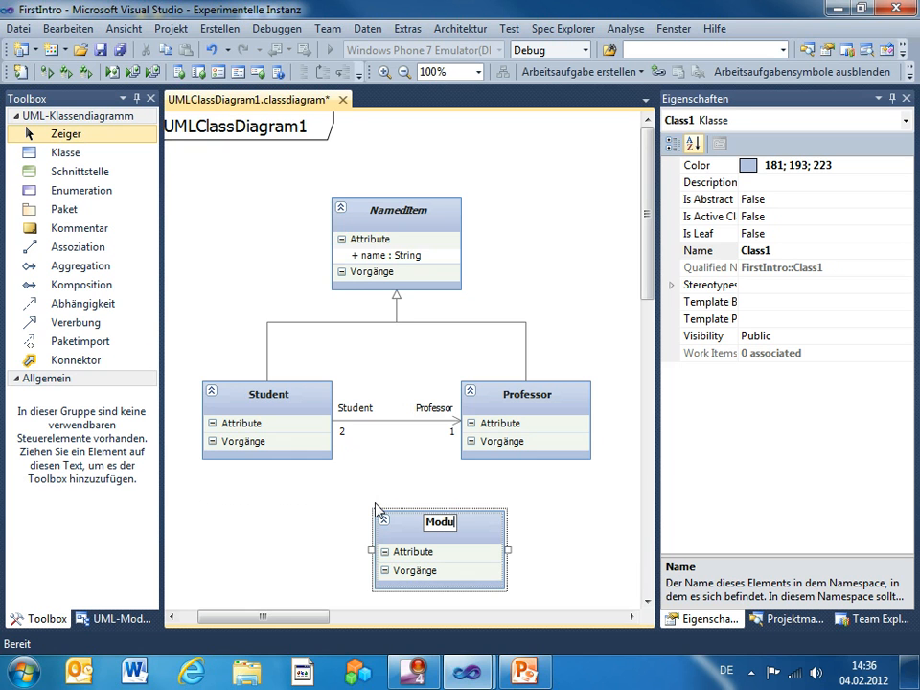
type("le")
key("Return")
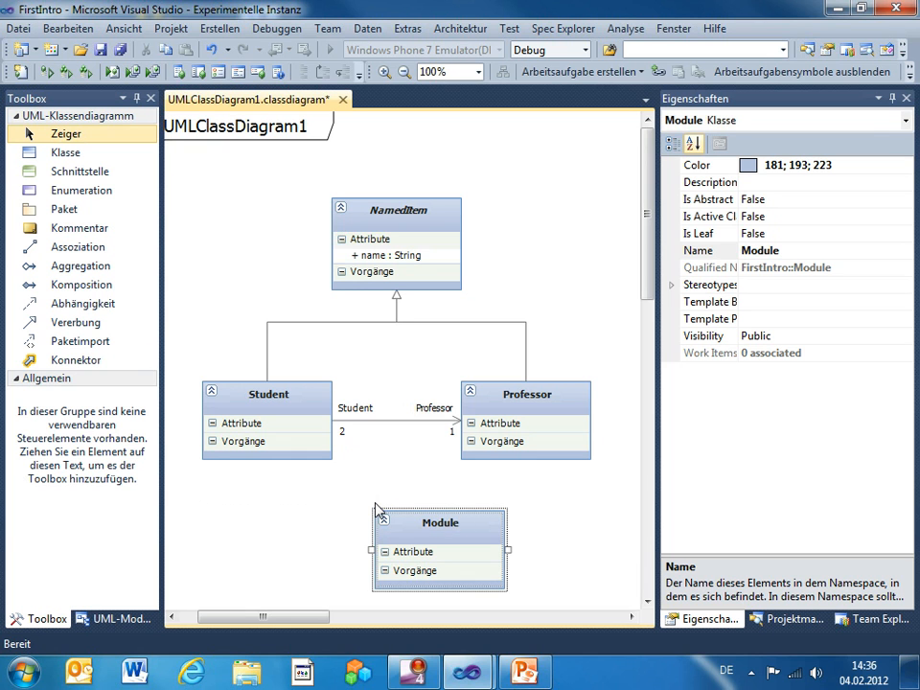
left_click_drag(406, 518, 374, 518)
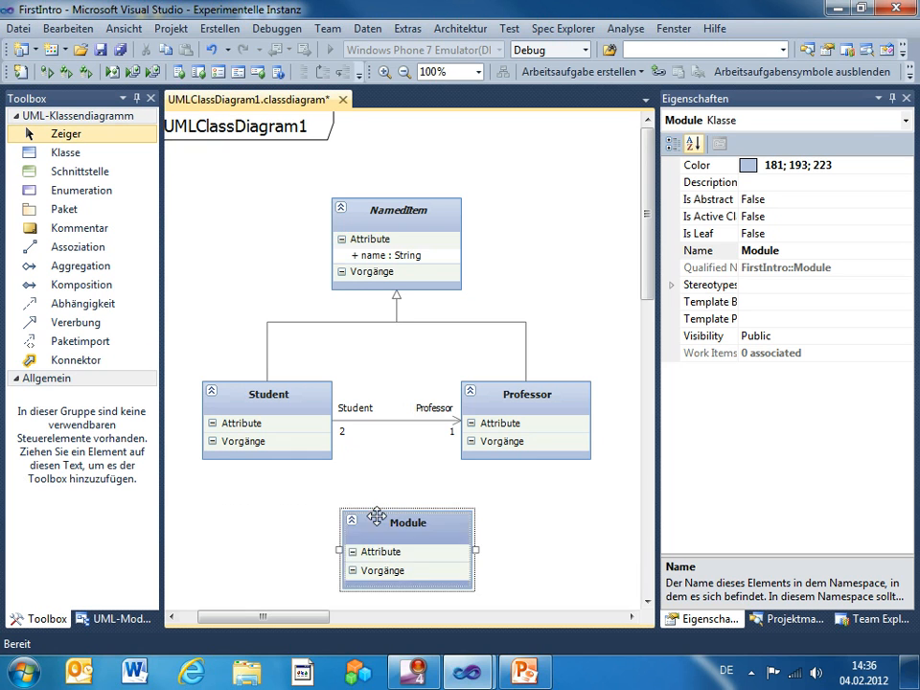
Draw an association from the Student class to the Module class
left_click(68, 249)
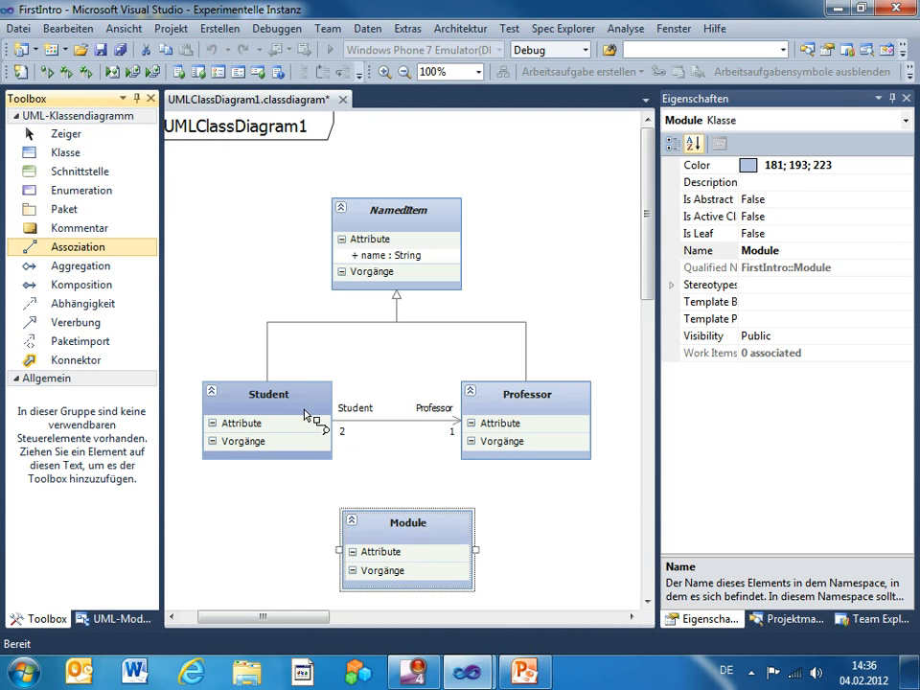
left_click(287, 436)
left_click(364, 548)
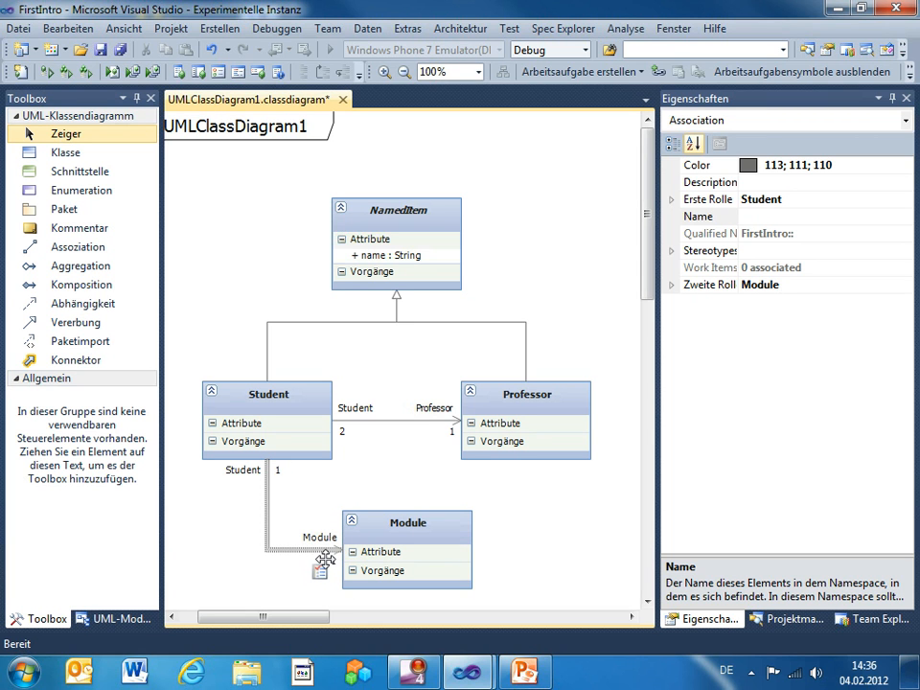
Set the multiplicity of the Module end of the Student–Module association to 1..*
left_click(331, 558)
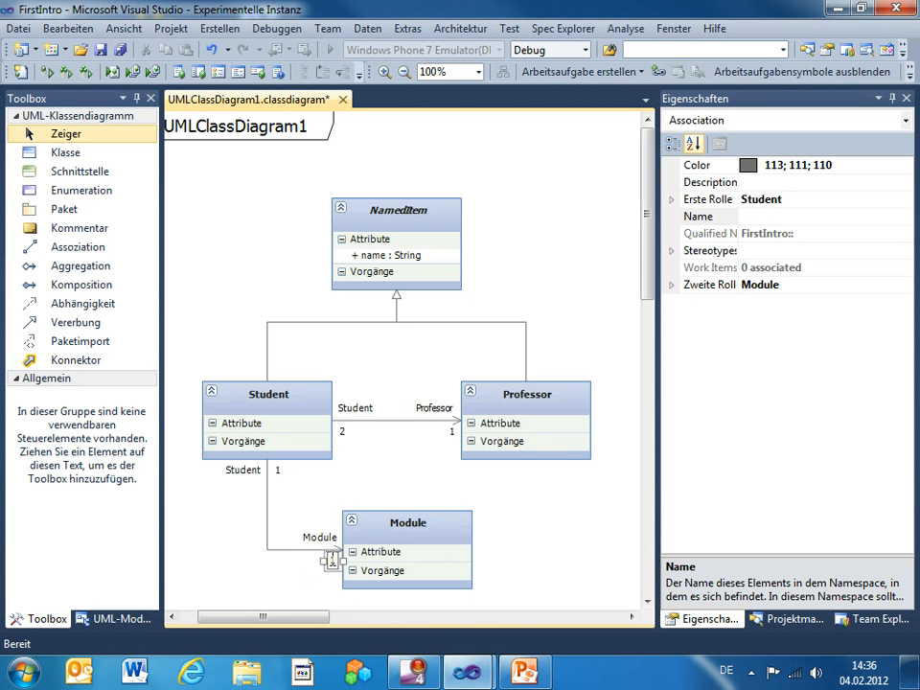
type("*")
left_click(318, 480)
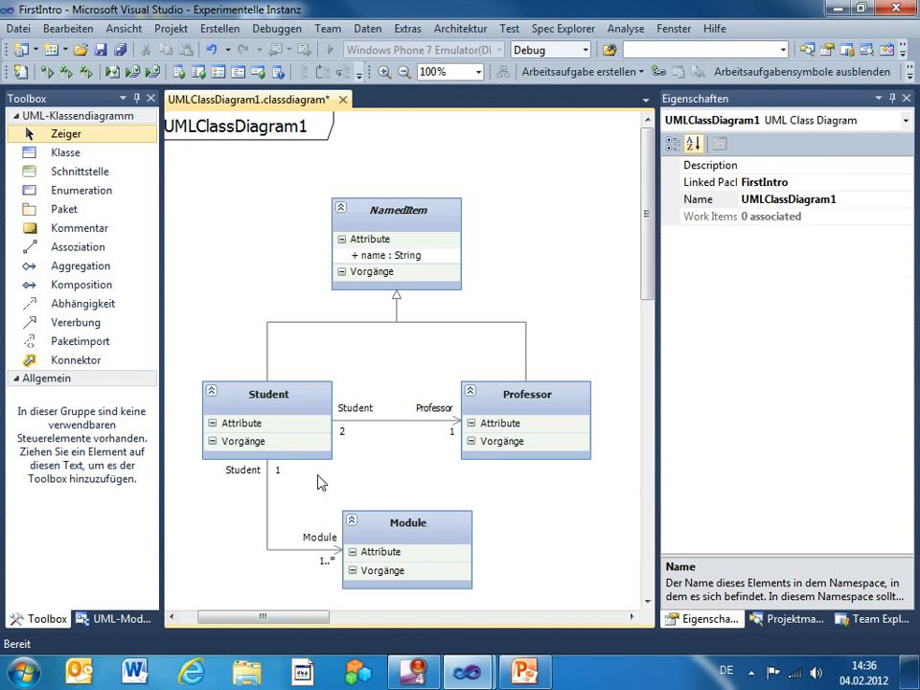
Draw an association from Professor to Module, set the Module end's multiplicity to 1..*, and save the diagram
left_click(78, 247)
left_click_drag(569, 414, 473, 561)
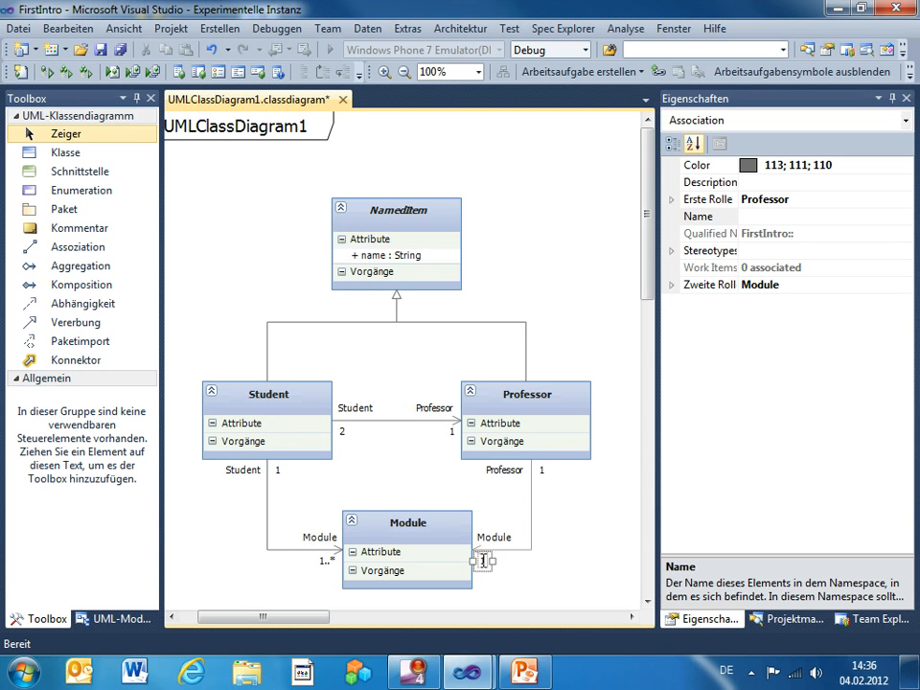
type("..*")
left_click(553, 572)
key("ctrl+s")
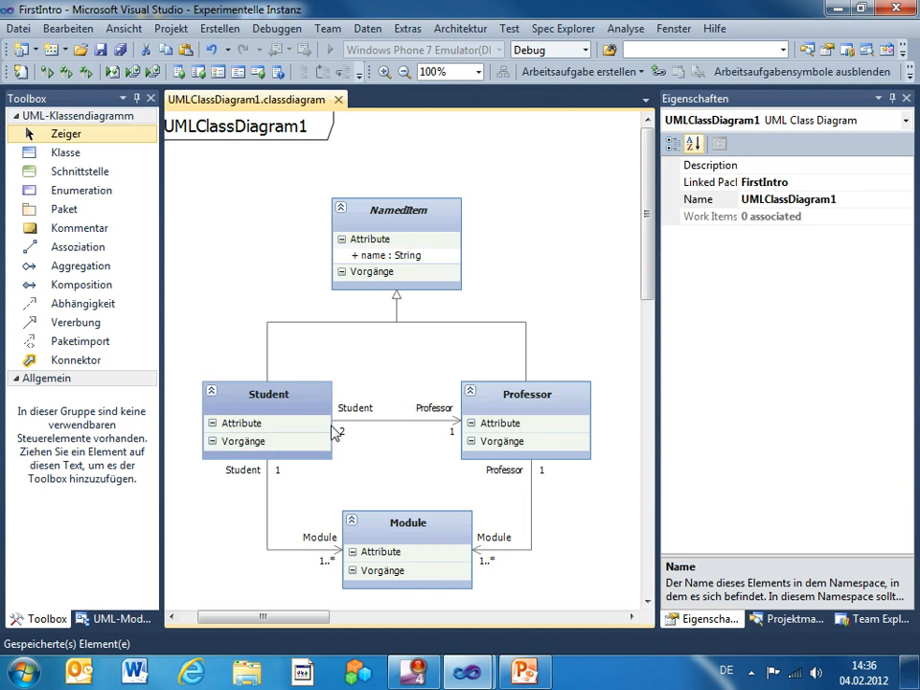
Run VS_ModelChecker with the FORMULA engine and the Introduce search strategy, view the generated object diagram, and close the viewer
right_click(392, 471)
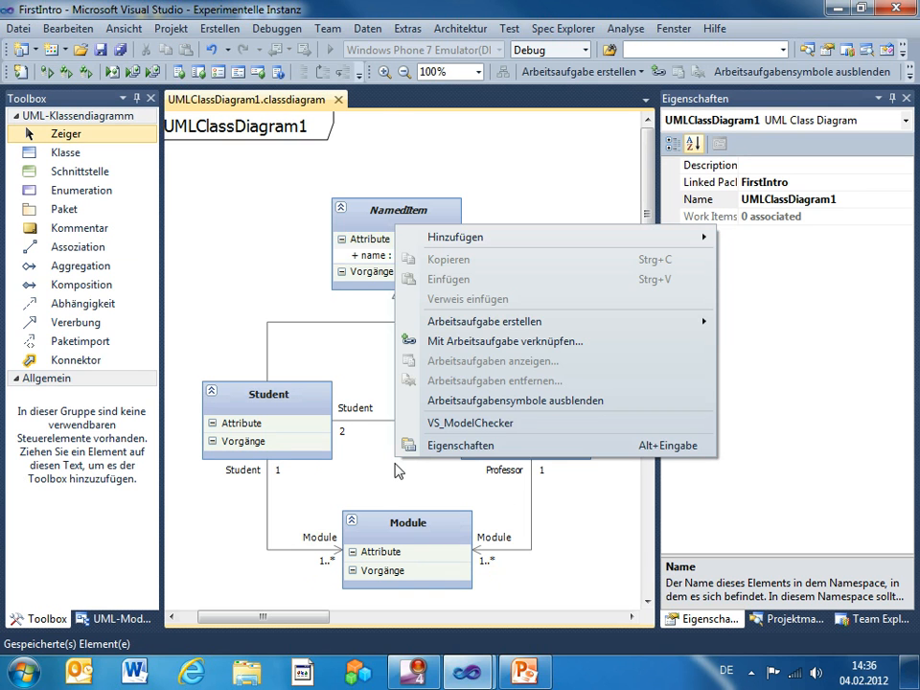
left_click(464, 423)
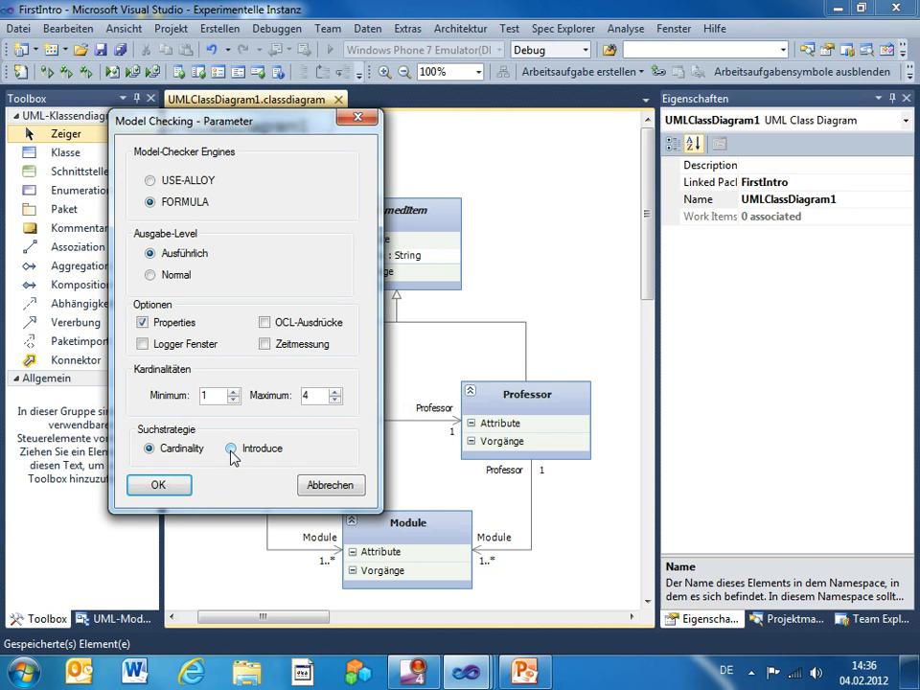
left_click(158, 487)
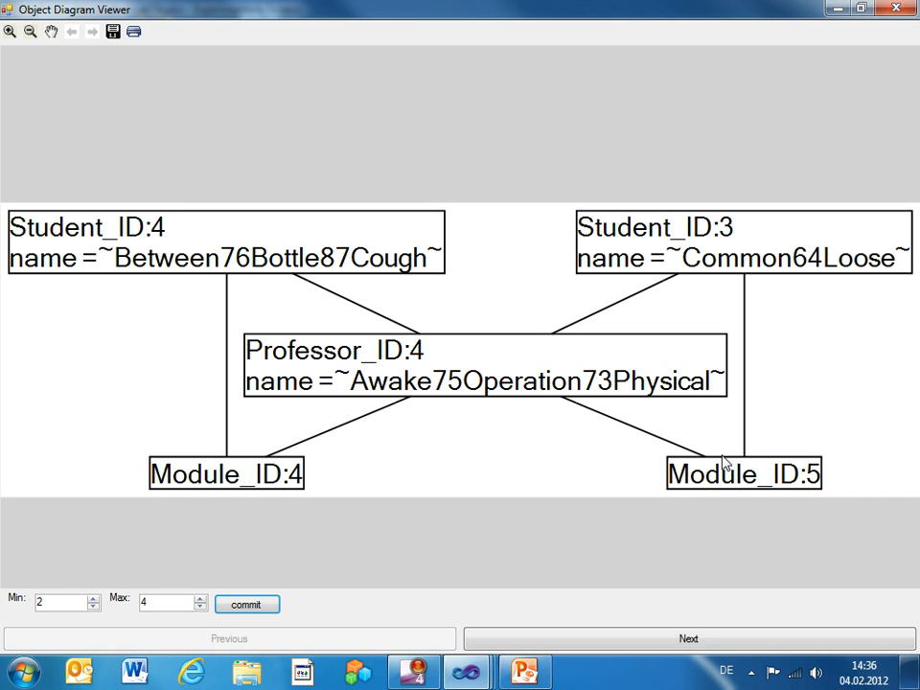
left_click(908, 7)
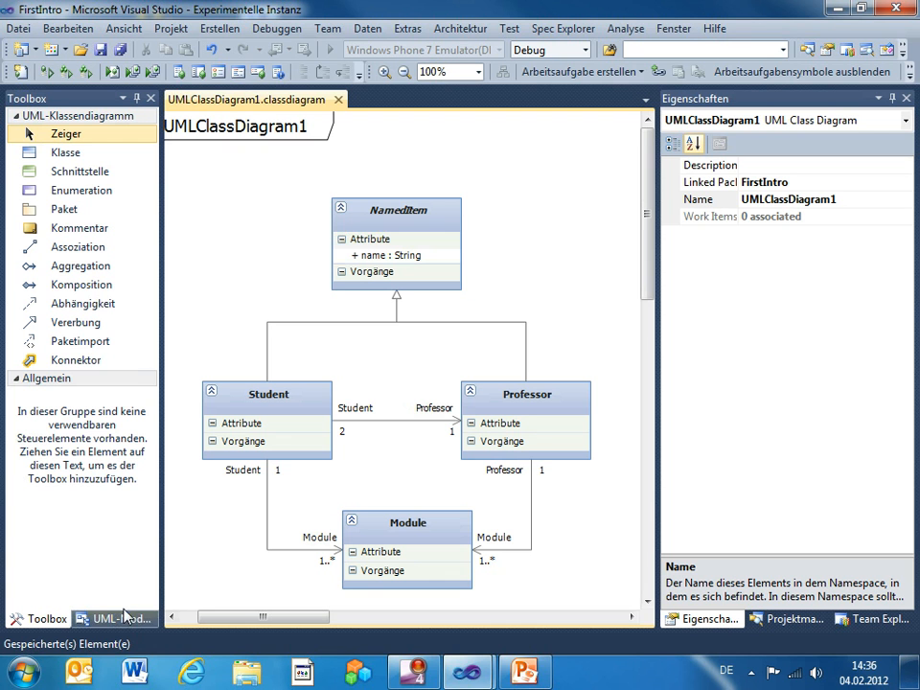
Delete the Module, NamedItem, Professor and Student classes from the FirstIntro model in the UML model explorer
left_click(102, 618)
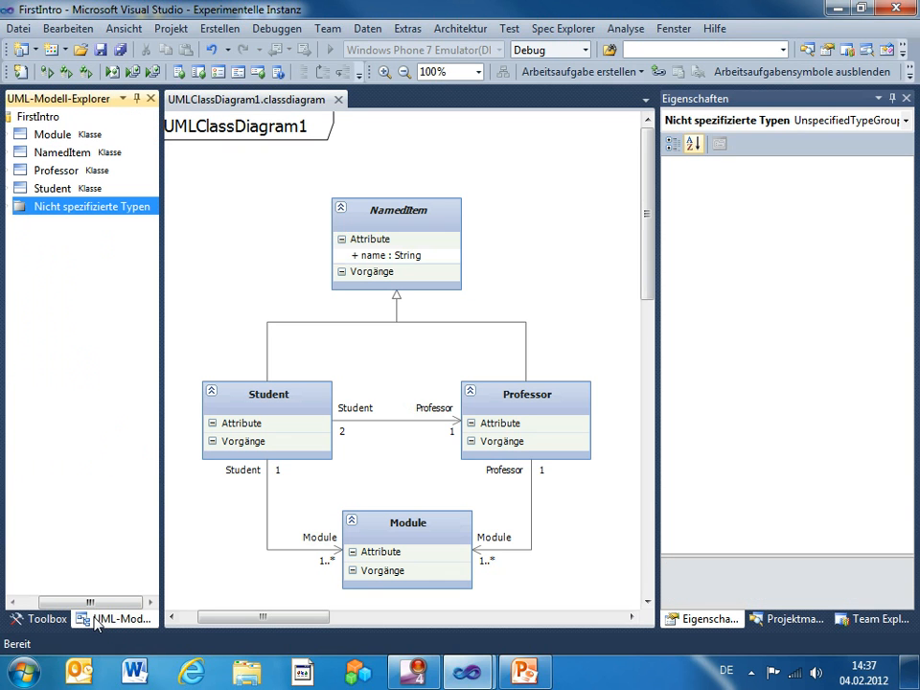
left_click(86, 141)
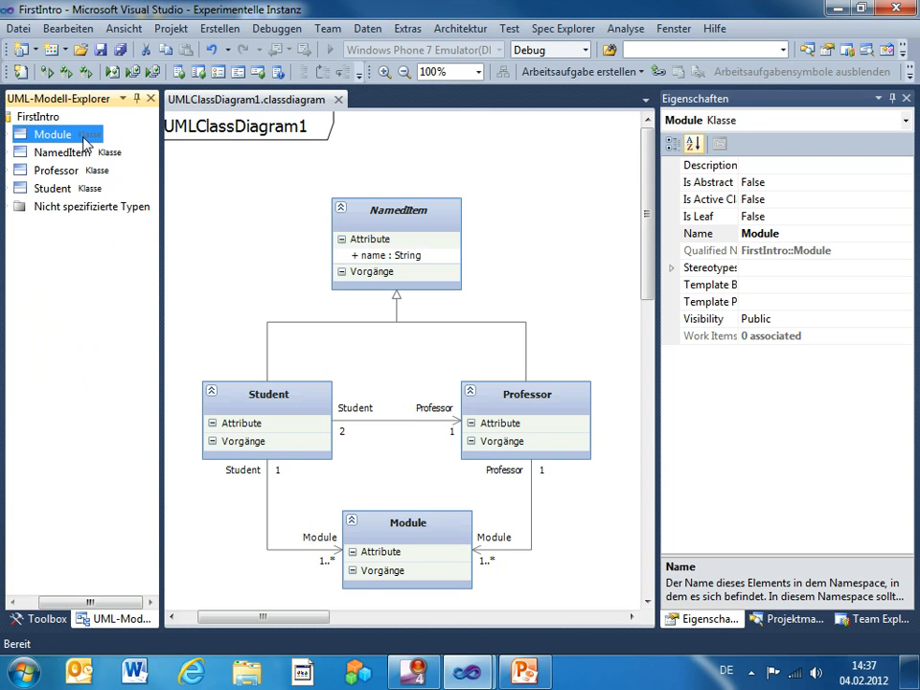
key("Delete")
key("Delete")
key("Delete")
key("Delete")
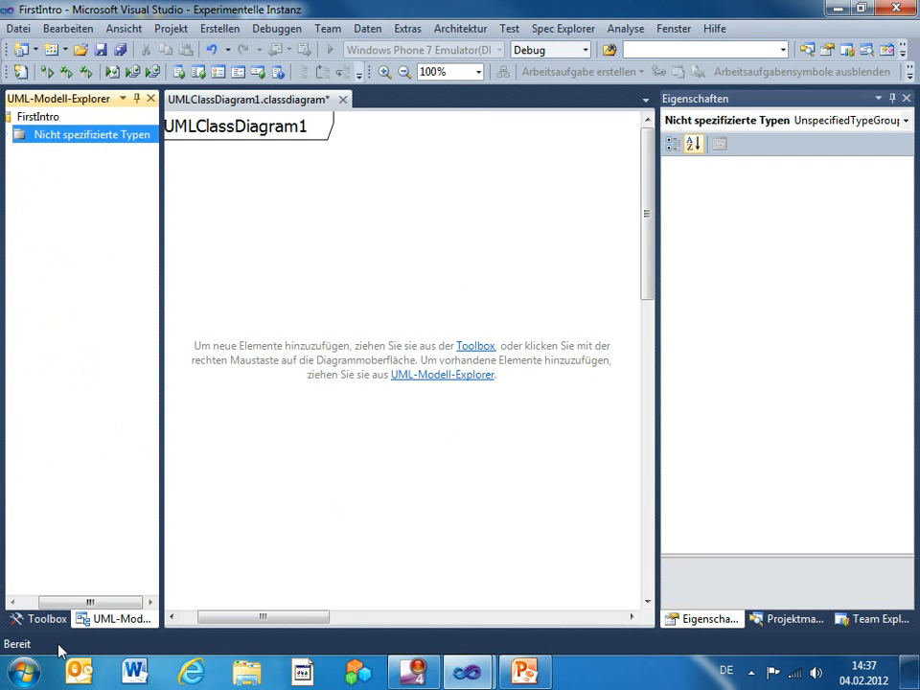
Add a class named Math to the empty diagram
left_click(40, 619)
left_click_drag(88, 161, 374, 304)
type("Math")
key("Return")
Add the attributes a : int and b : int to the Math class and save the diagram
left_click(415, 350)
key("Insert")
type("a : ")
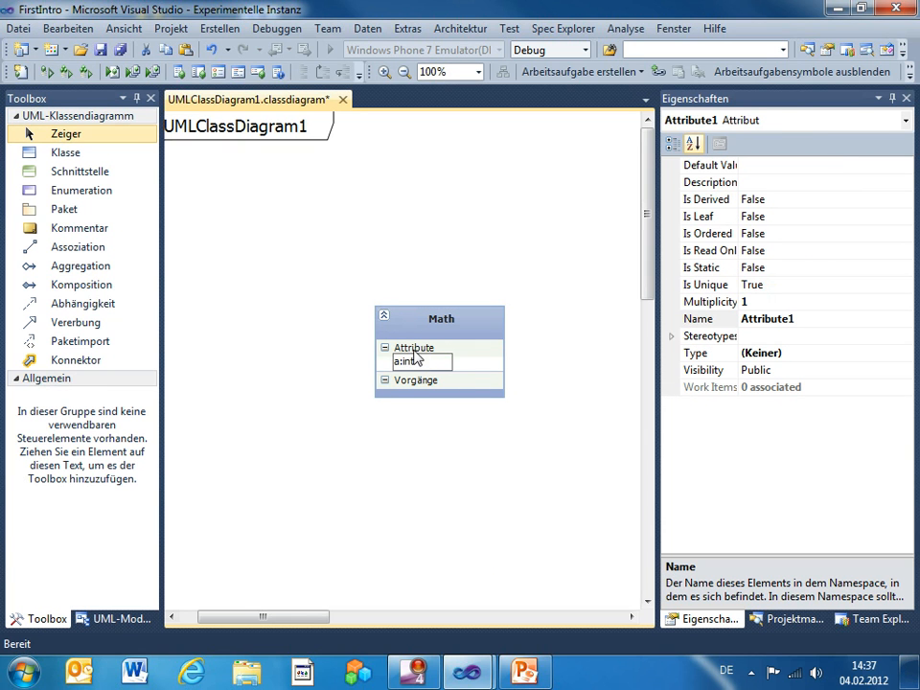
type("int")
key("Return")
left_click(415, 353)
key("Insert")
type("b ")
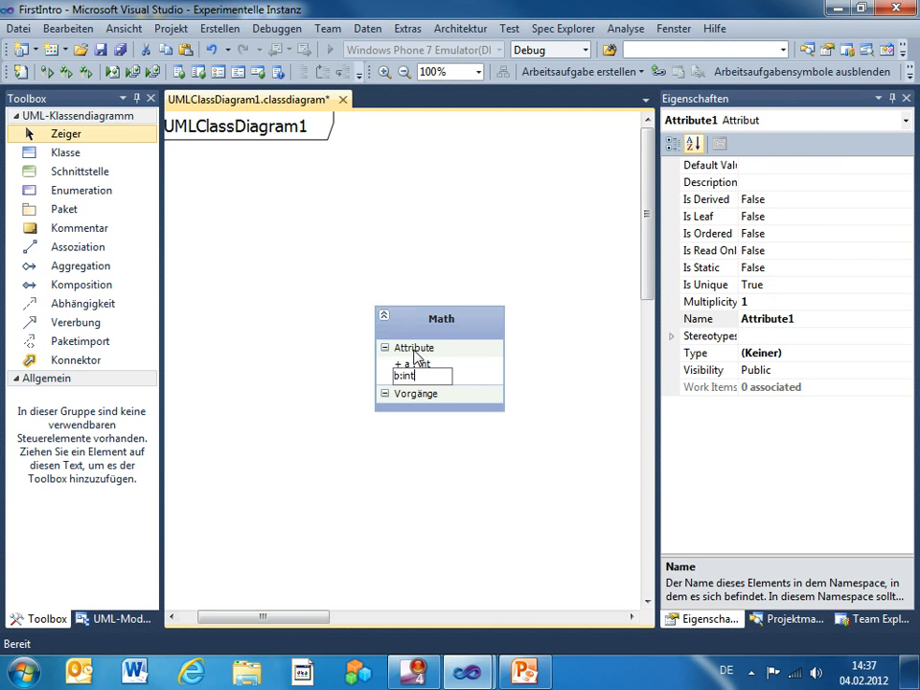
type(": int")
key("Return")
key("ctrl+s")
Move the Math class up and to the left, set its description to "context Math inv: a>b", and save
left_click(455, 318)
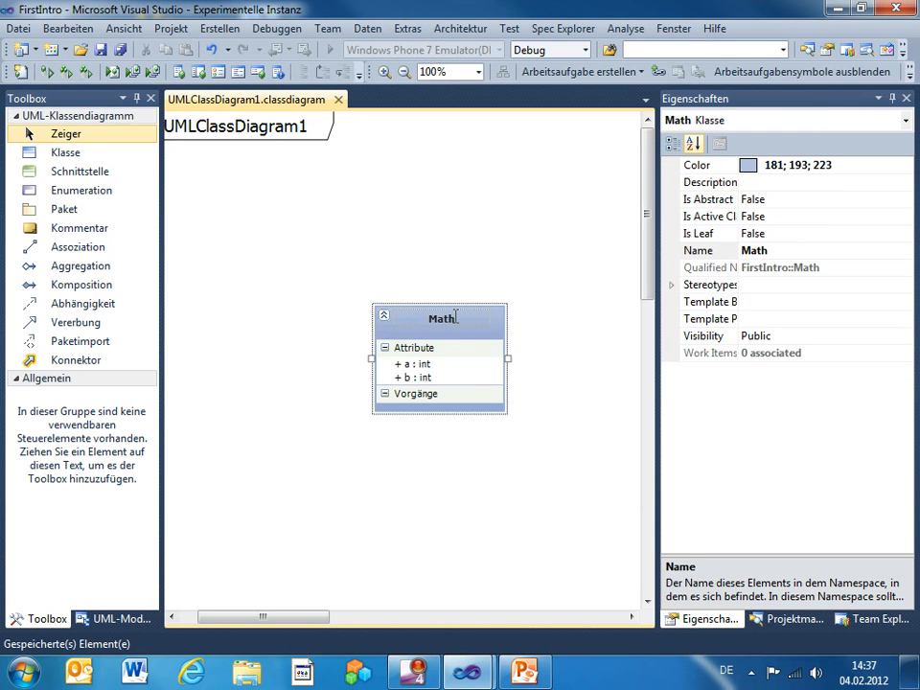
left_click_drag(495, 315, 359, 271)
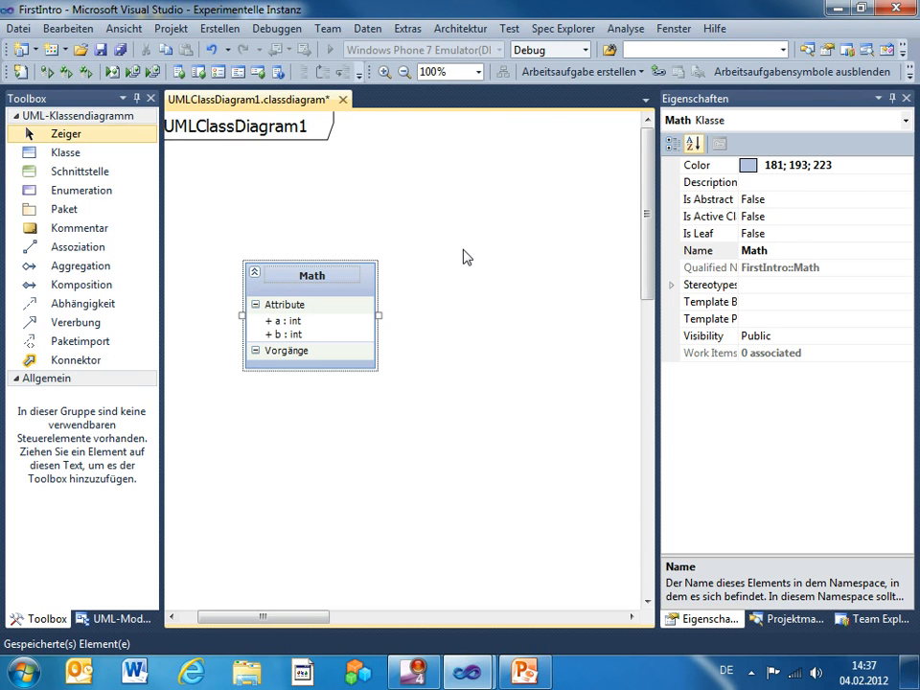
left_click_drag(658, 255, 572, 255)
left_click(693, 181)
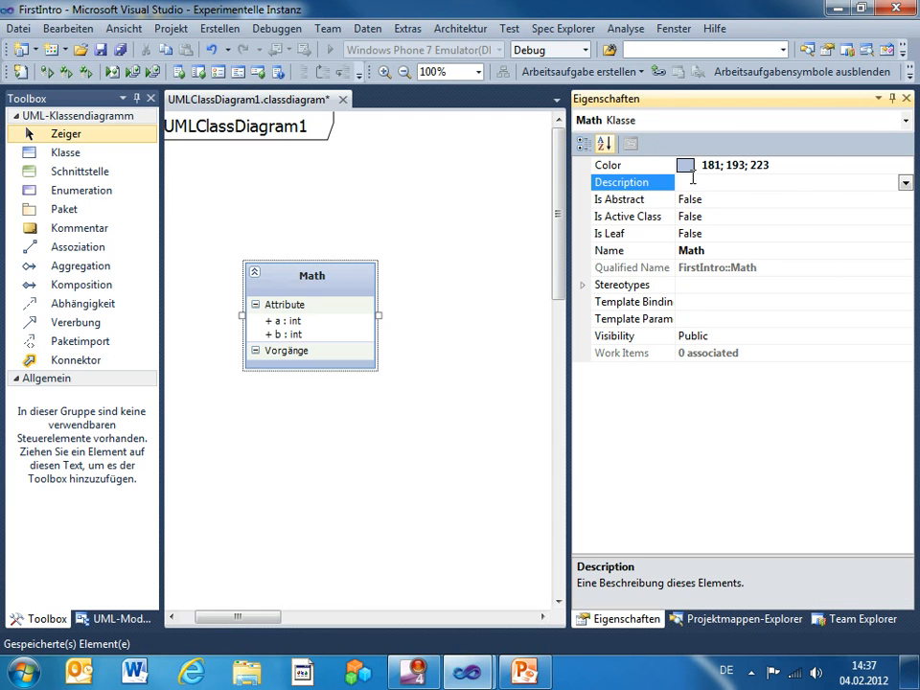
type("context")
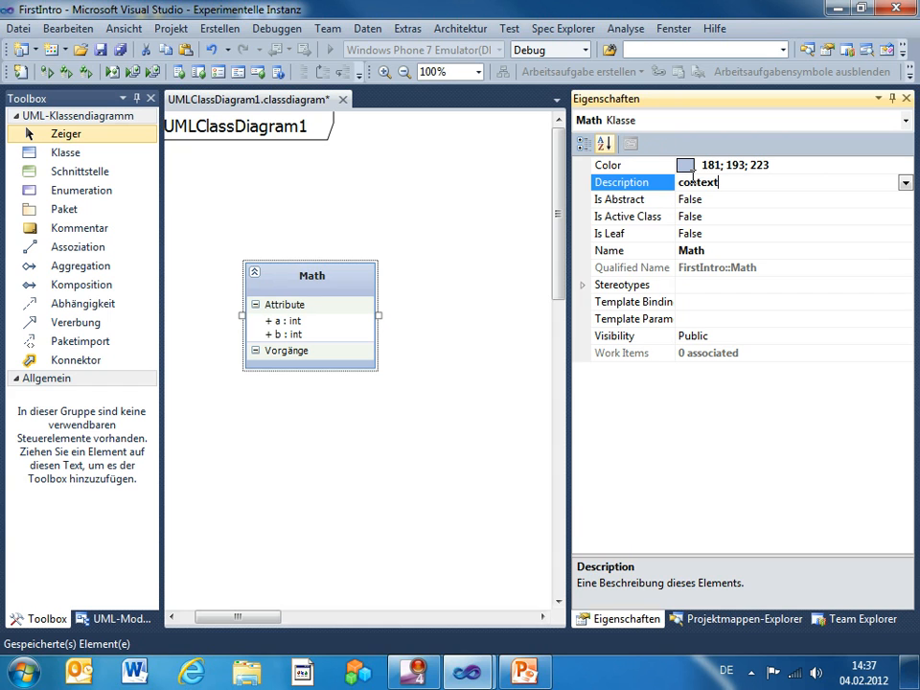
type(" Math")
type("b")
key("ctrl+s")
Run VS_ModelChecker with FORMULA and OCL-Ausdrücke enabled, view the first and next Math object diagrams, and close the viewer
right_click(471, 251)
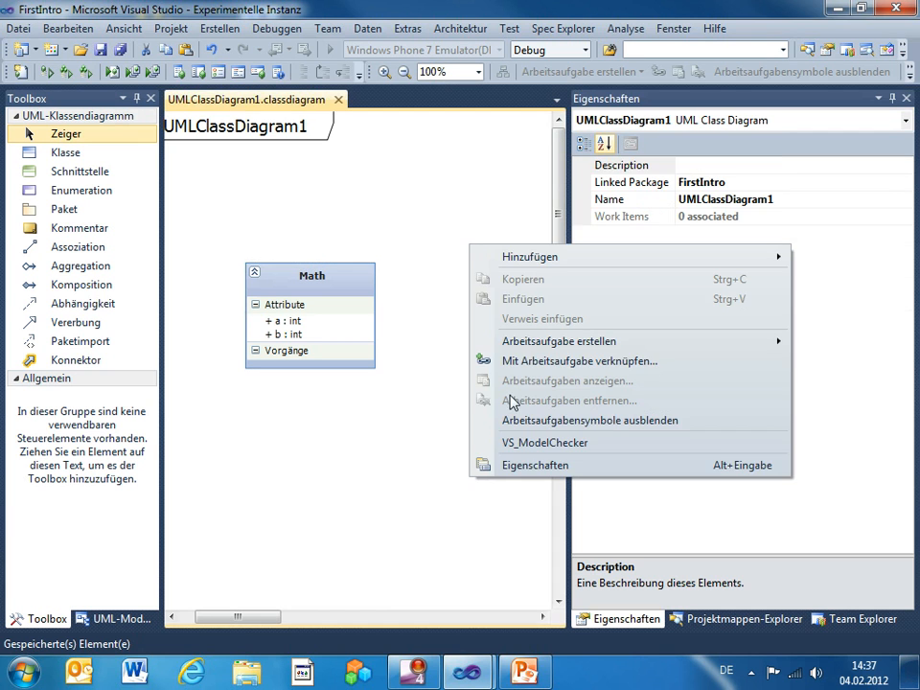
left_click(511, 443)
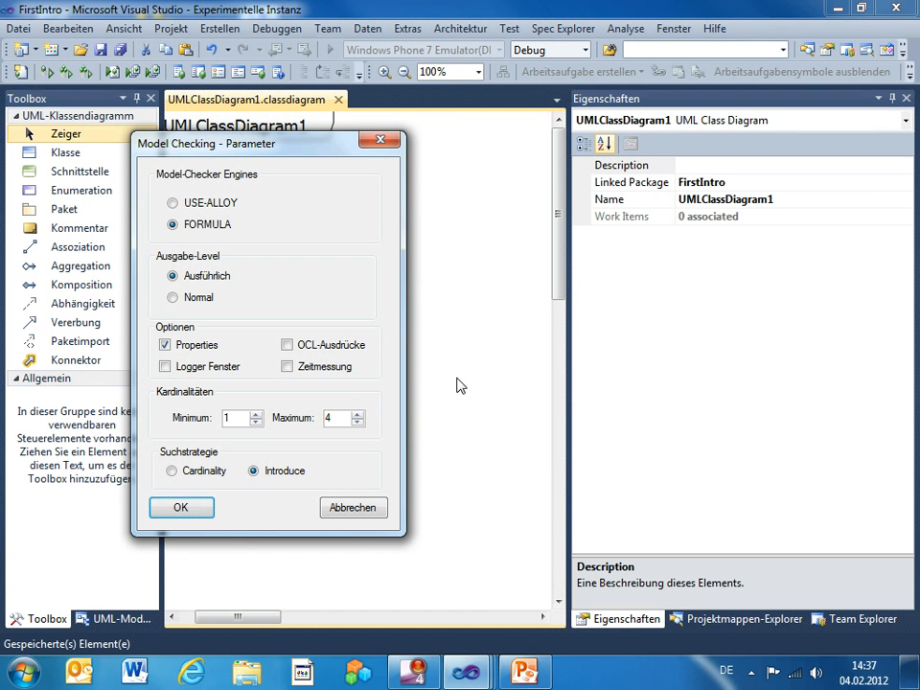
left_click(287, 348)
left_click(187, 513)
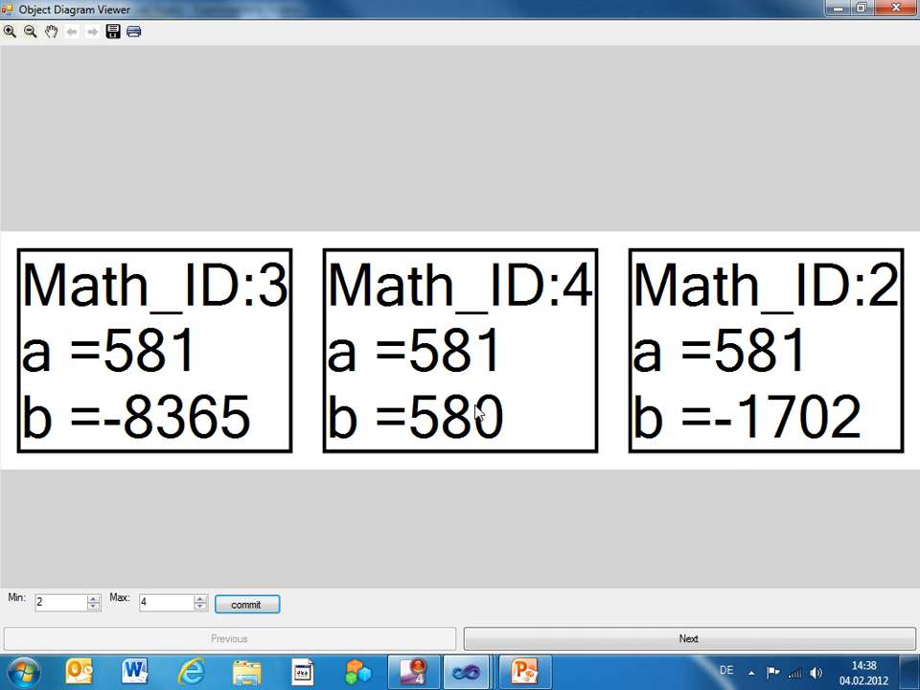
left_click(588, 644)
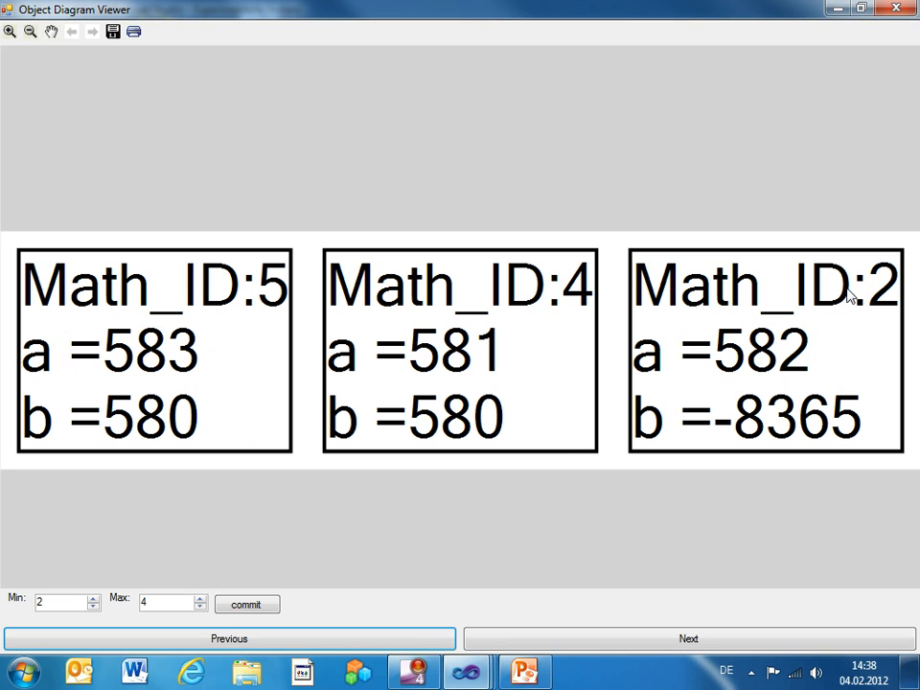
left_click(901, 8)
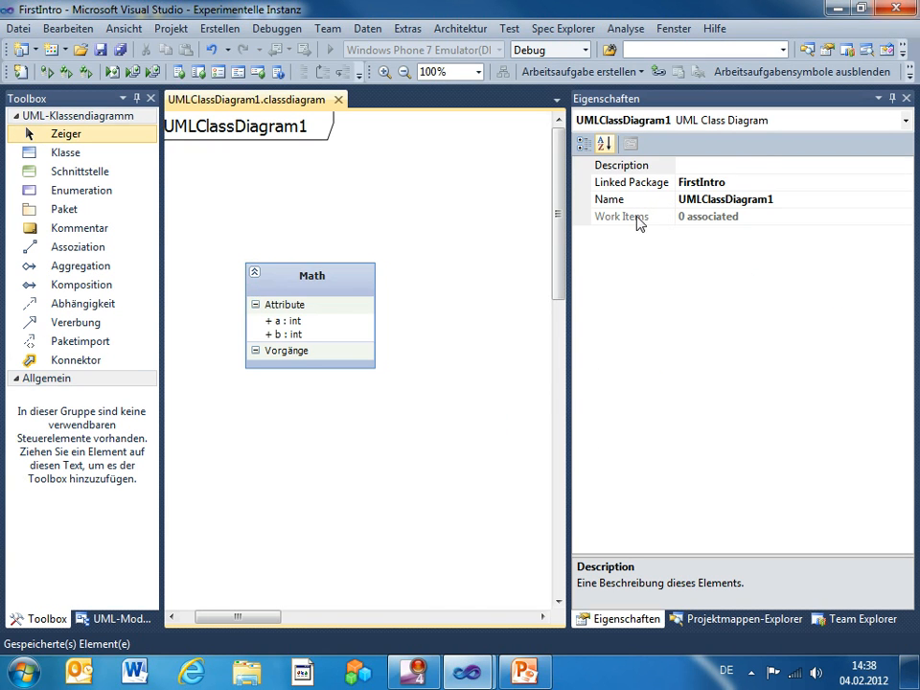
Add a third attribute named together to the Math class
left_click(275, 309)
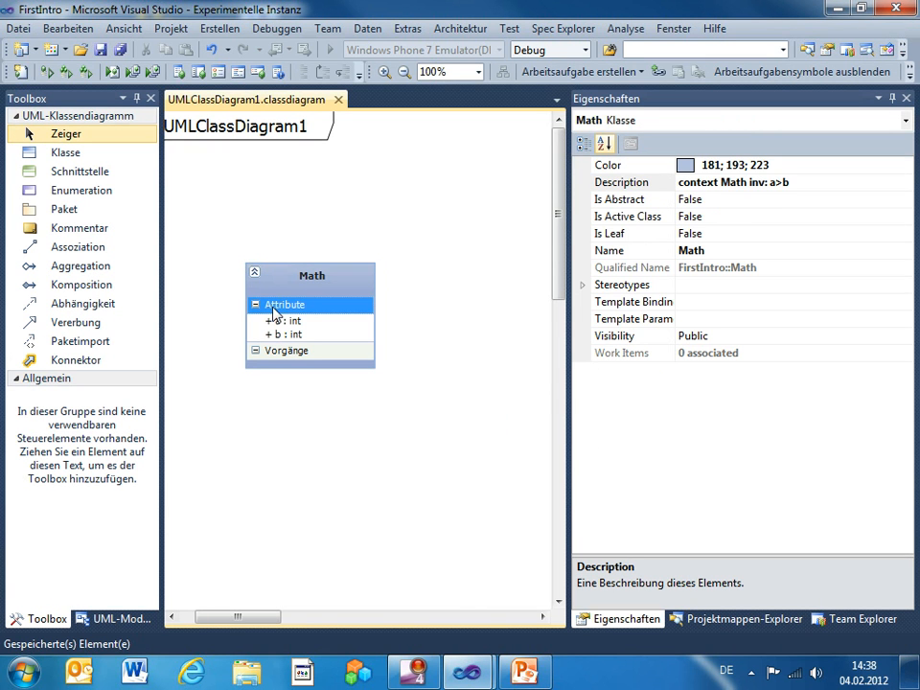
key("Insert")
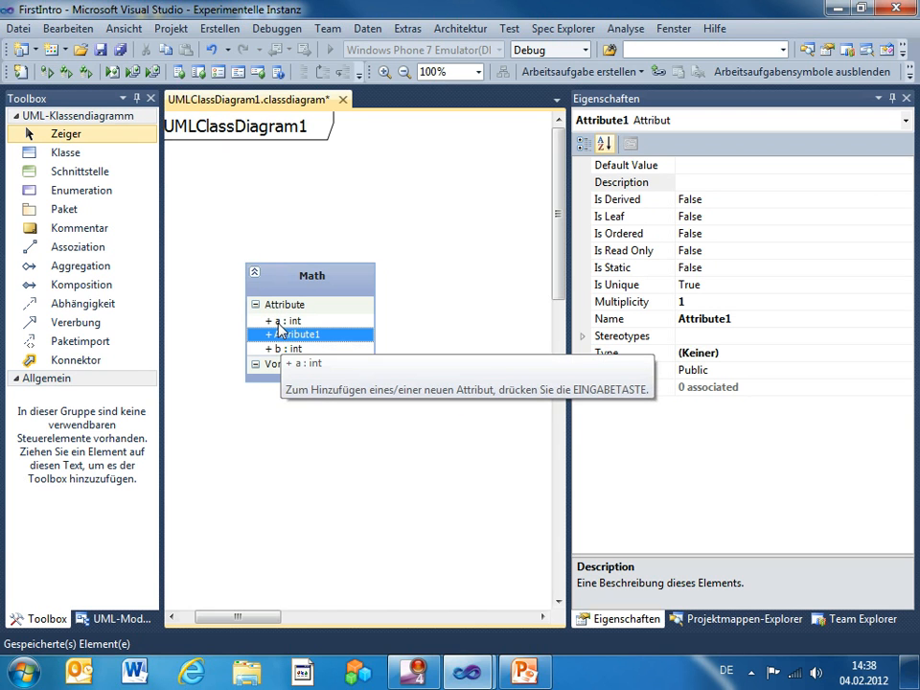
left_click(778, 322)
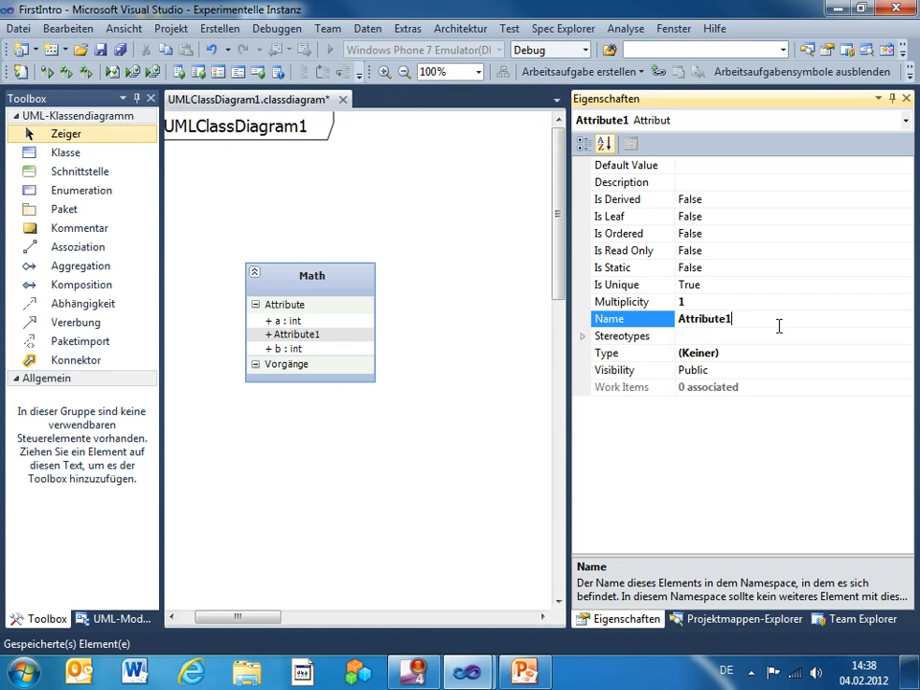
type("t")
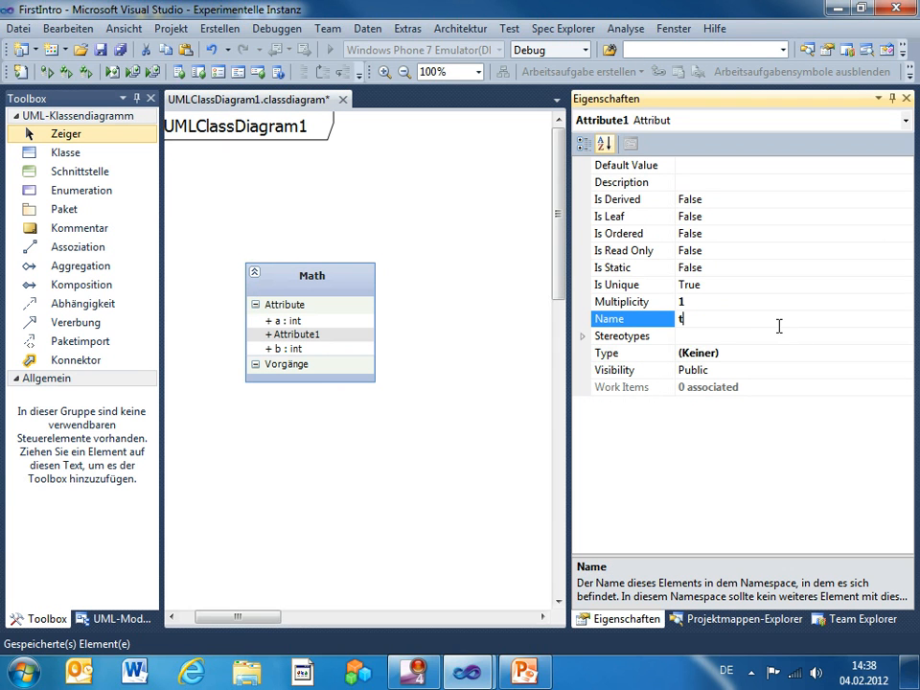
type("ogether")
key("Return")
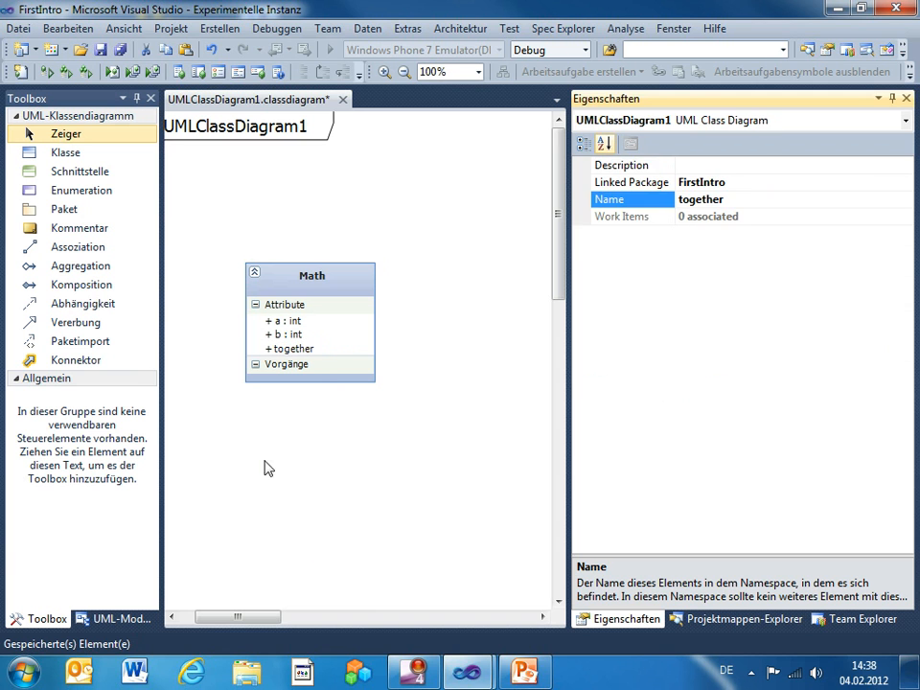
Set the type of the together attribute to int
left_click(317, 348)
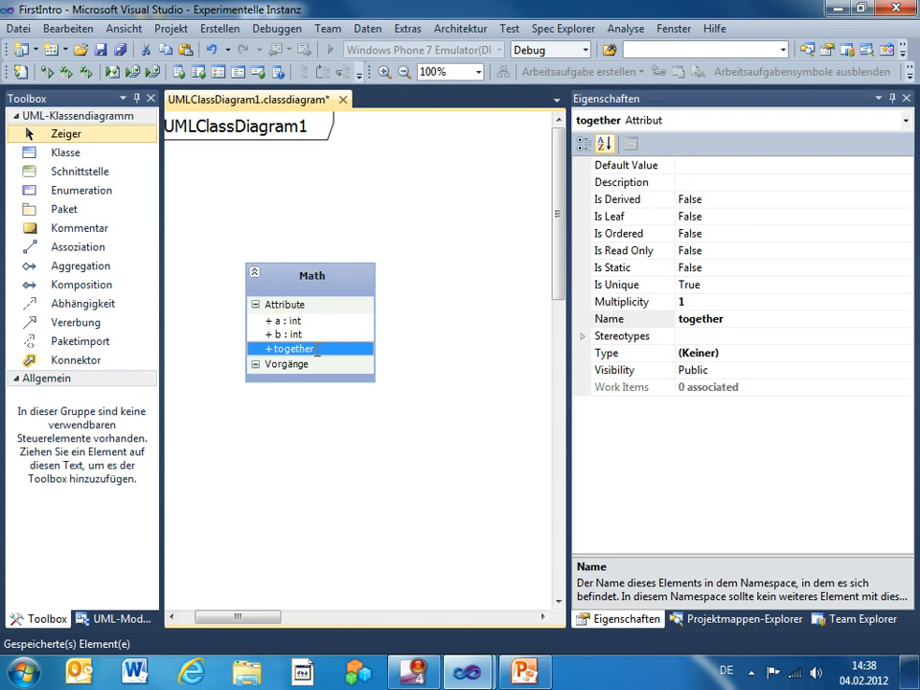
left_click(735, 355)
key("ctrl+a")
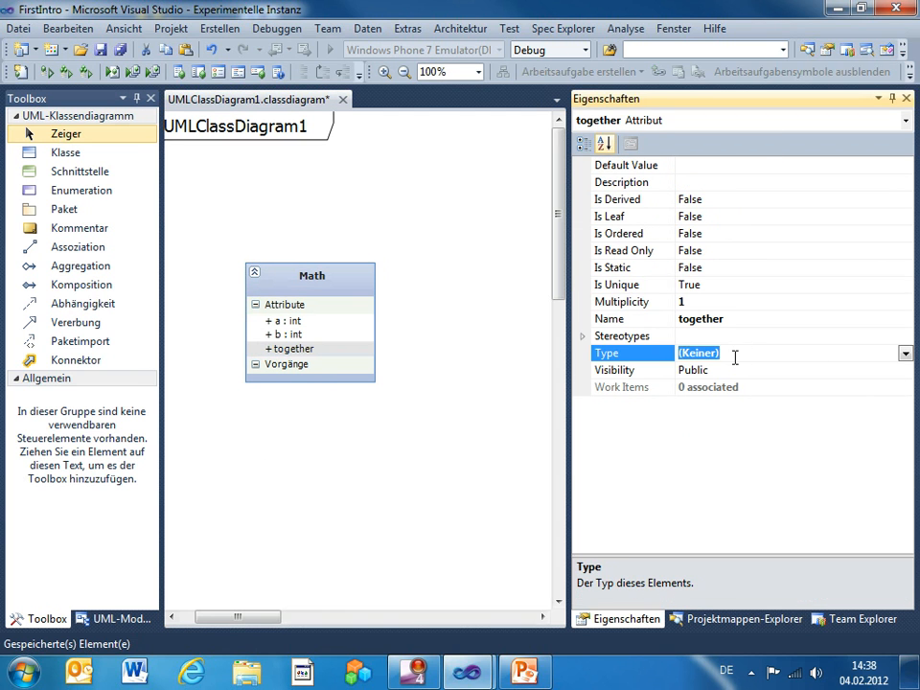
type("int")
key("Return")
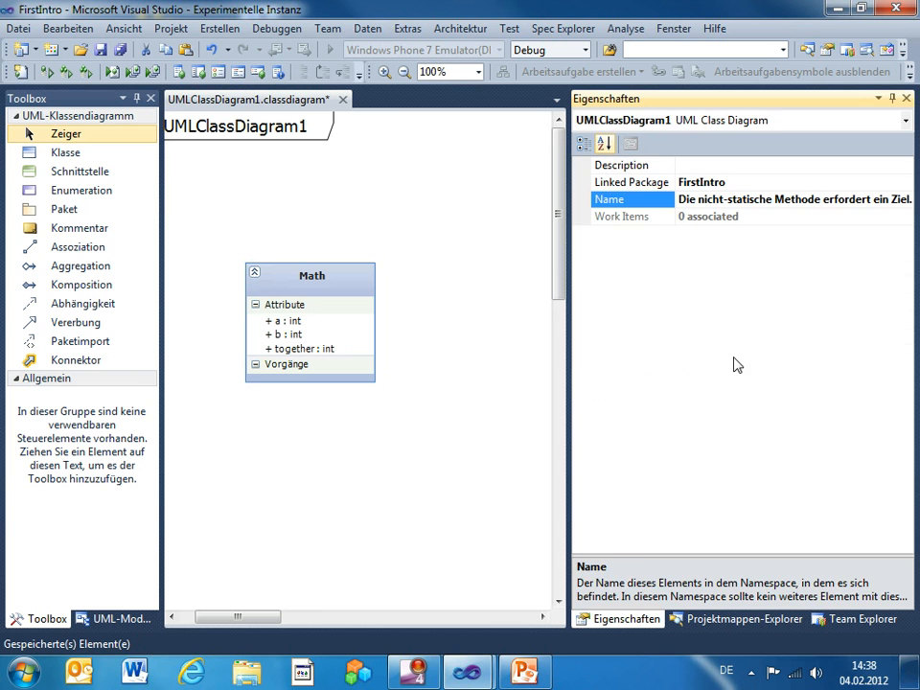
Extend the Math class description to "context Math inv: a>b and together=a+b" and save the diagram
left_click(353, 303)
left_click(345, 282)
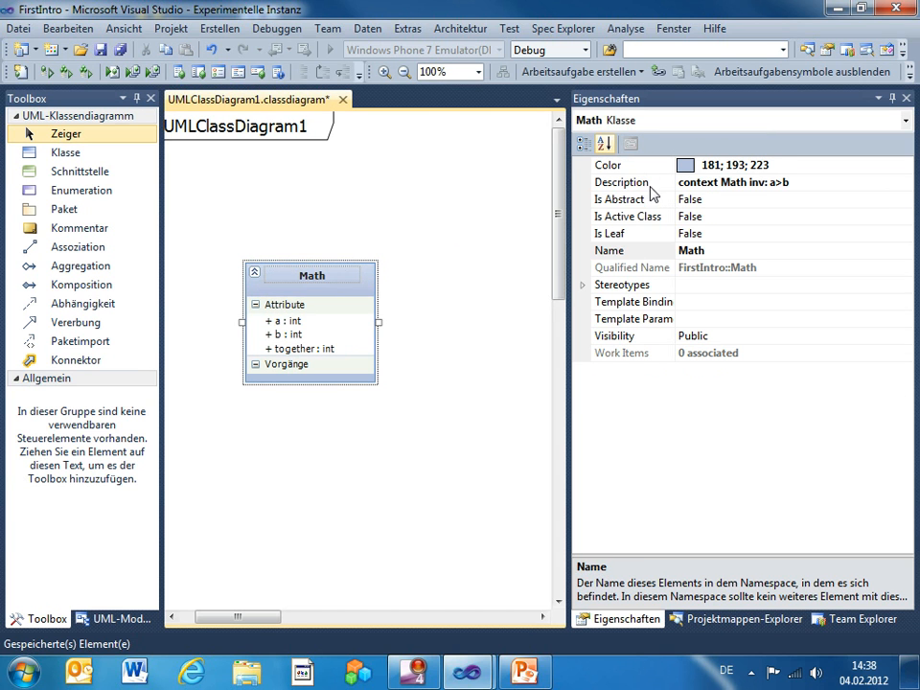
left_click(802, 181)
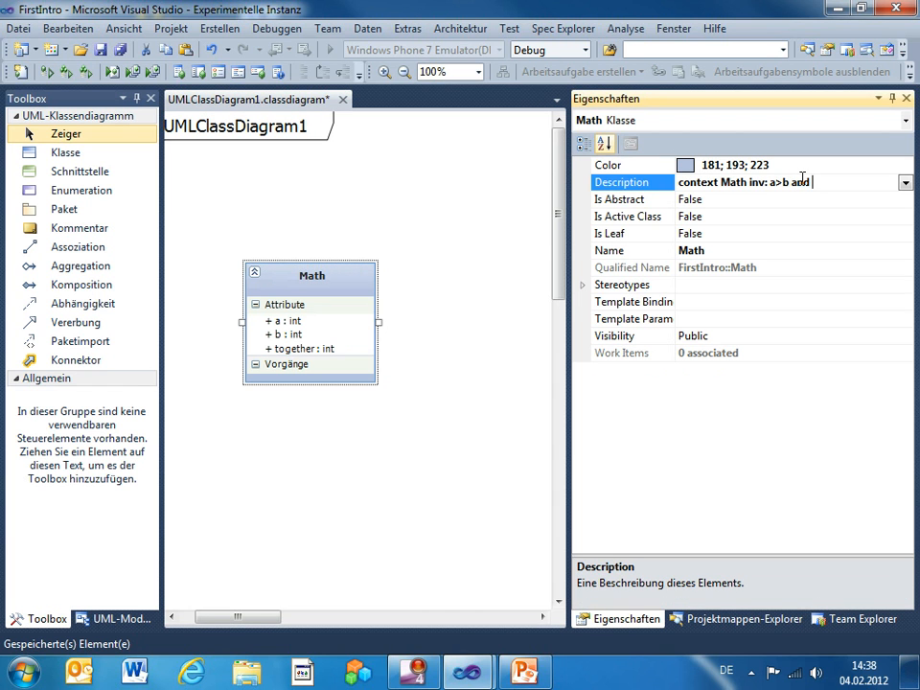
type("and together=a+b")
Run VS_ModelChecker on the extended Math class with the FORMULA engine, OCL-Ausdrücke enabled and the Introduce search strategy
right_click(401, 439)
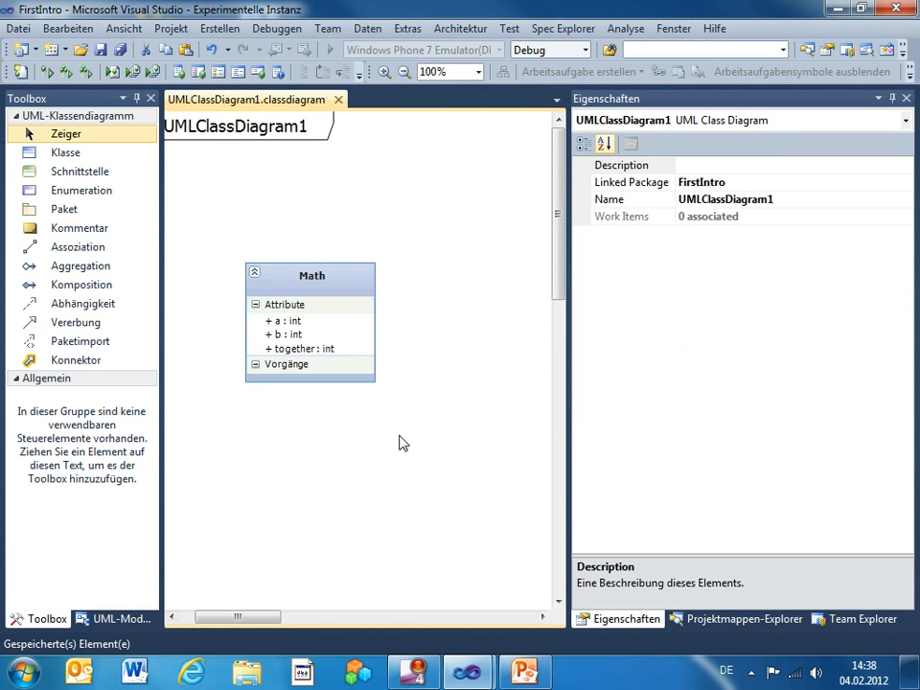
left_click(470, 396)
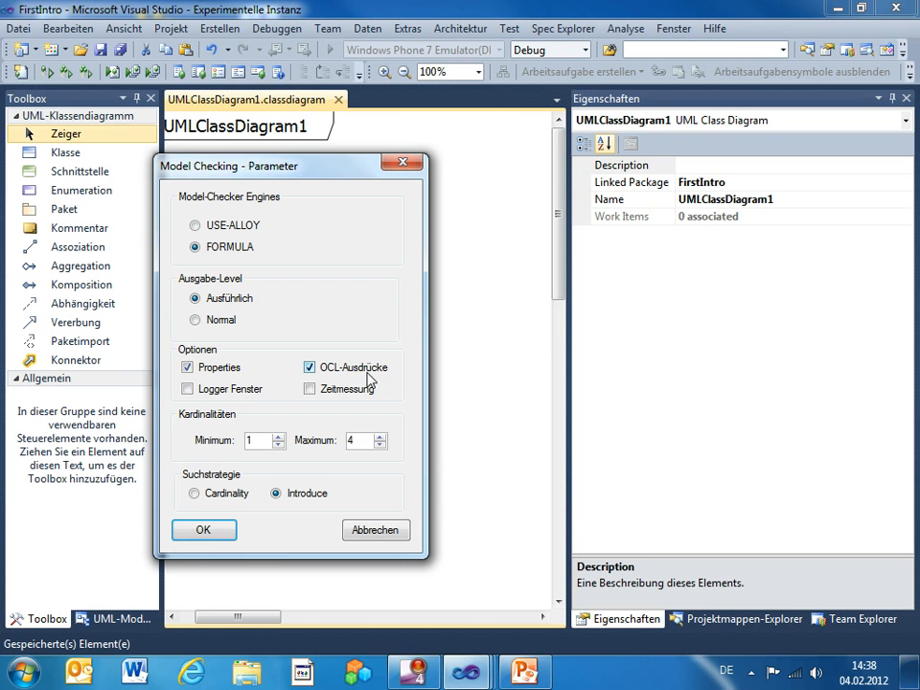
left_click(203, 530)
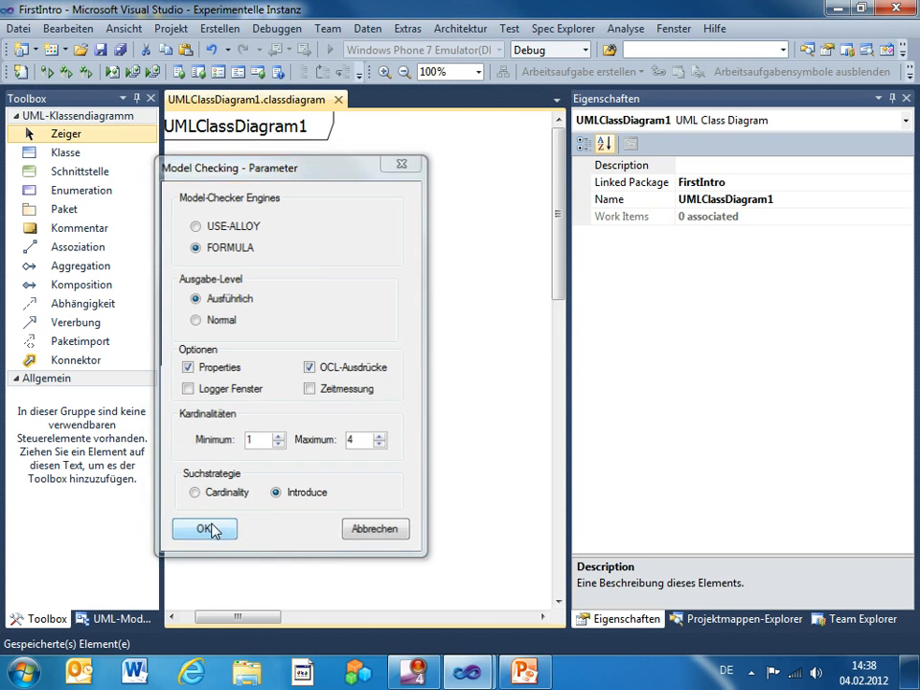